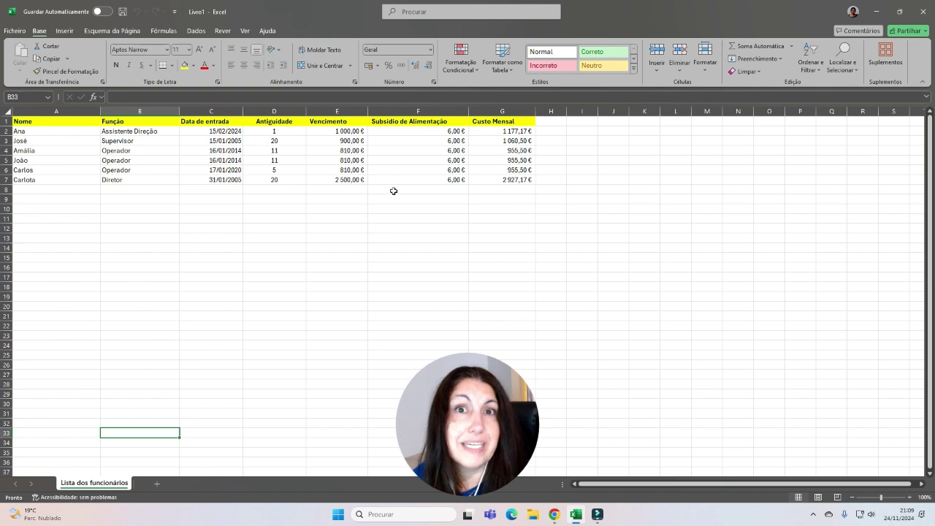
Create a pivot table from the employee list, range A1:G7, on a new worksheet
{"action": "left_click", "coordinate": [159, 148]}
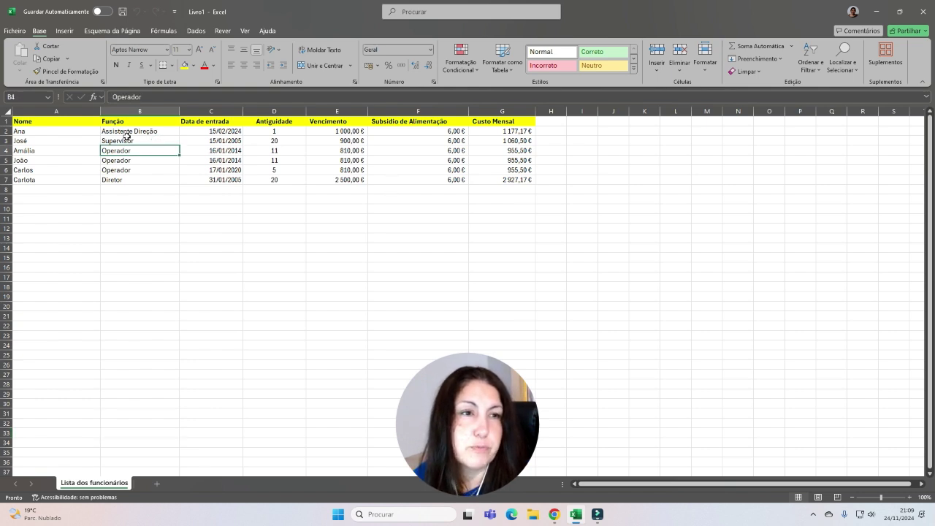
{"action": "left_click", "coordinate": [129, 140]}
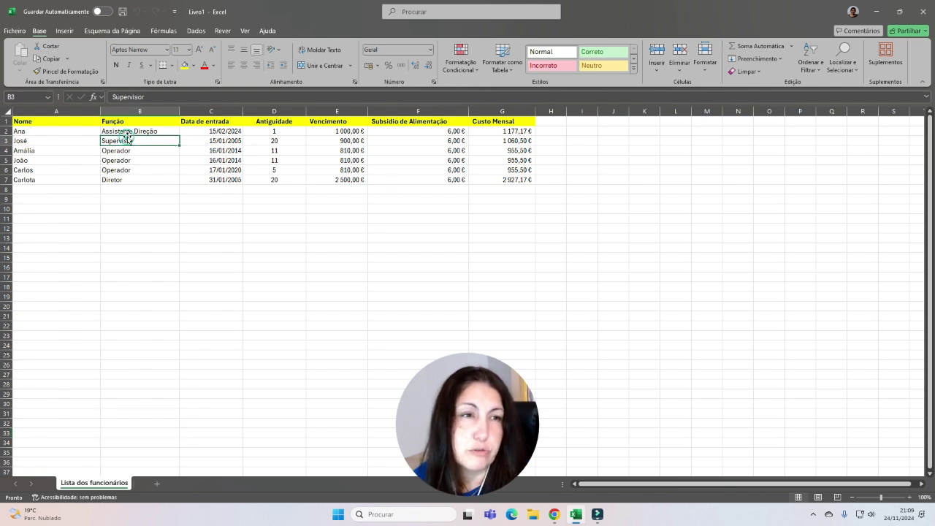
{"action": "left_click", "coordinate": [65, 31]}
{"action": "left_click", "coordinate": [26, 53]}
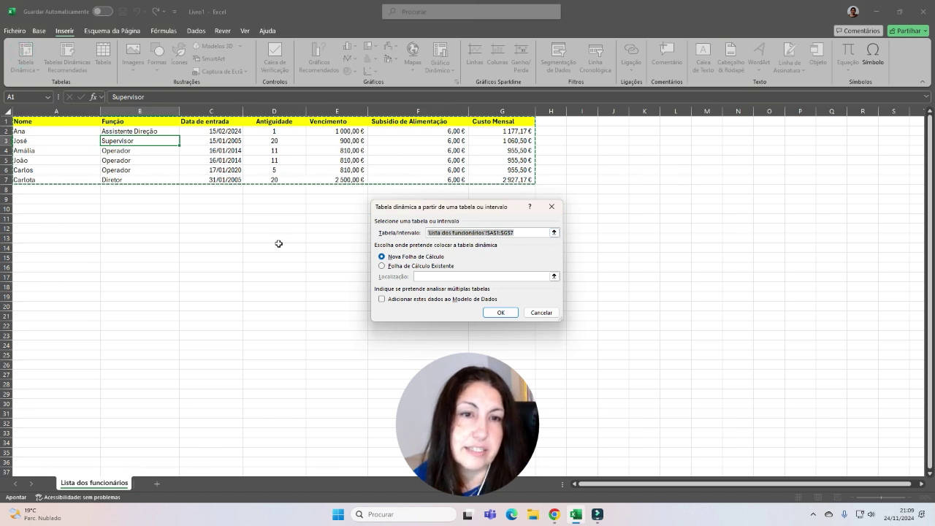
{"action": "left_click", "coordinate": [486, 314]}
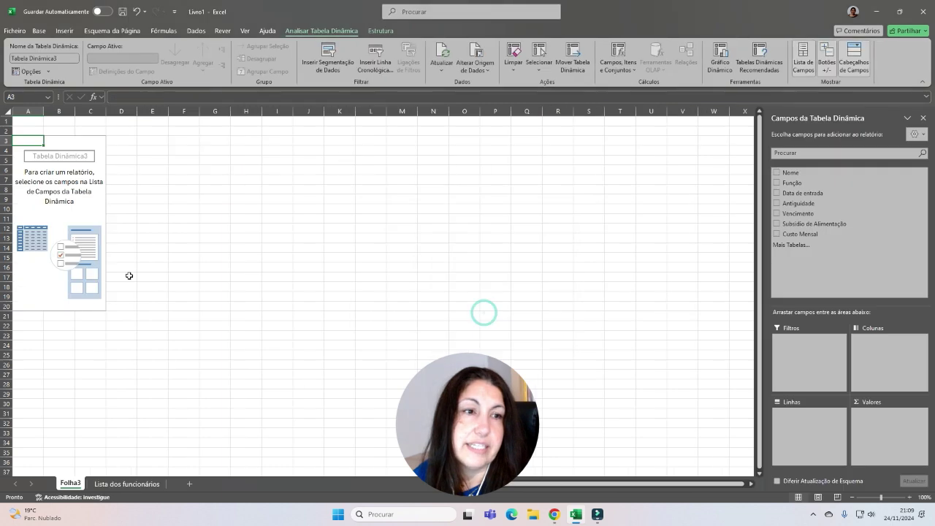
Rename the new pivot table worksheet as Relatorios
{"action": "double_click", "coordinate": [73, 483]}
{"action": "type", "text": "R"}
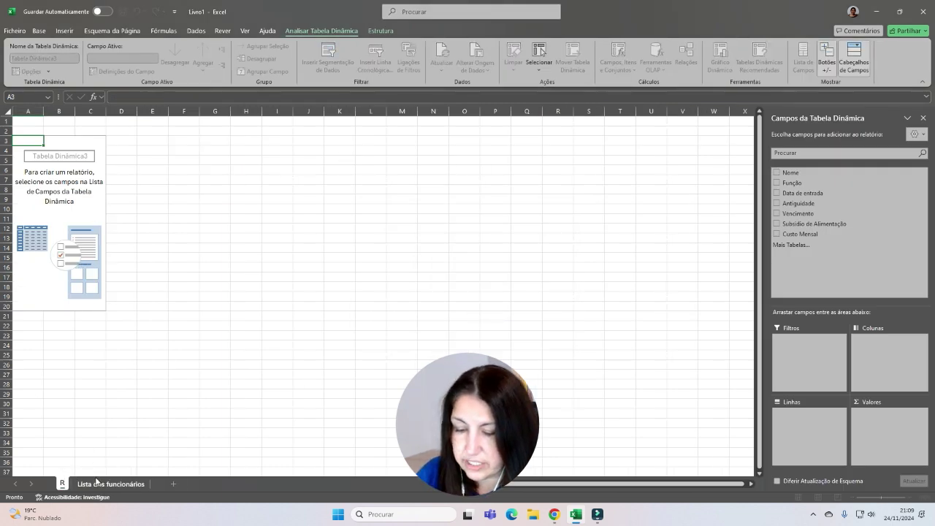
{"action": "key", "text": "BackSpace"}
{"action": "type", "text": "Relatorio"}
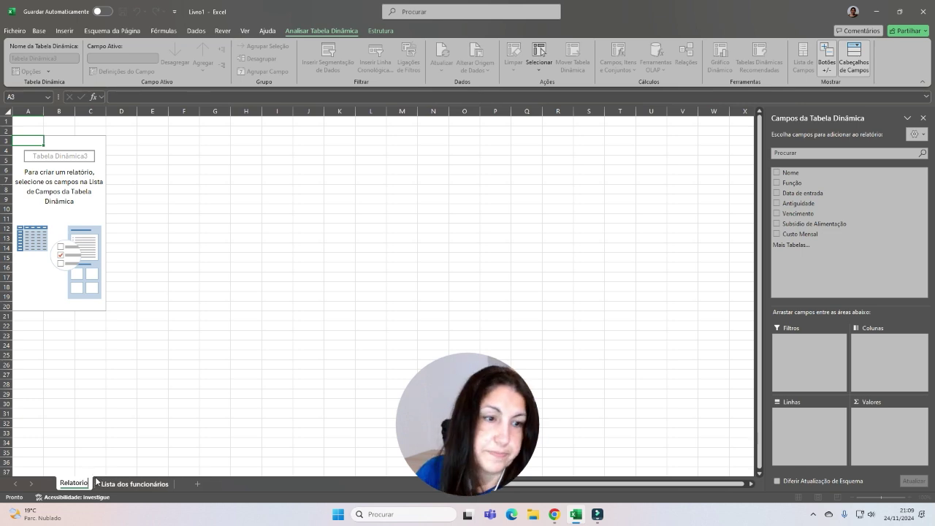
{"action": "key", "text": "Return"}
{"action": "type", "text": "s"}
{"action": "left_click", "coordinate": [129, 434]}
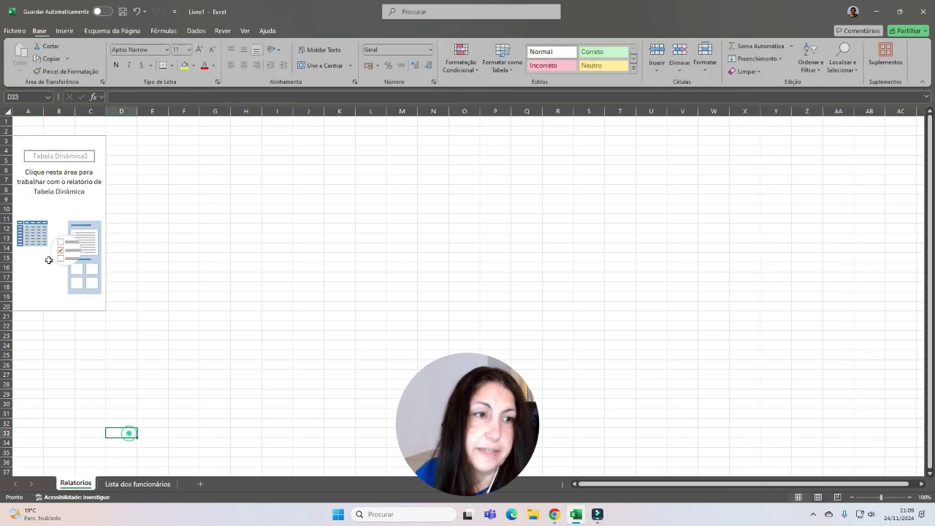
Add Nome as the rows and Custo Mensal as the summed values of the pivot table
{"action": "left_click", "coordinate": [49, 259]}
{"action": "left_click", "coordinate": [777, 172]}
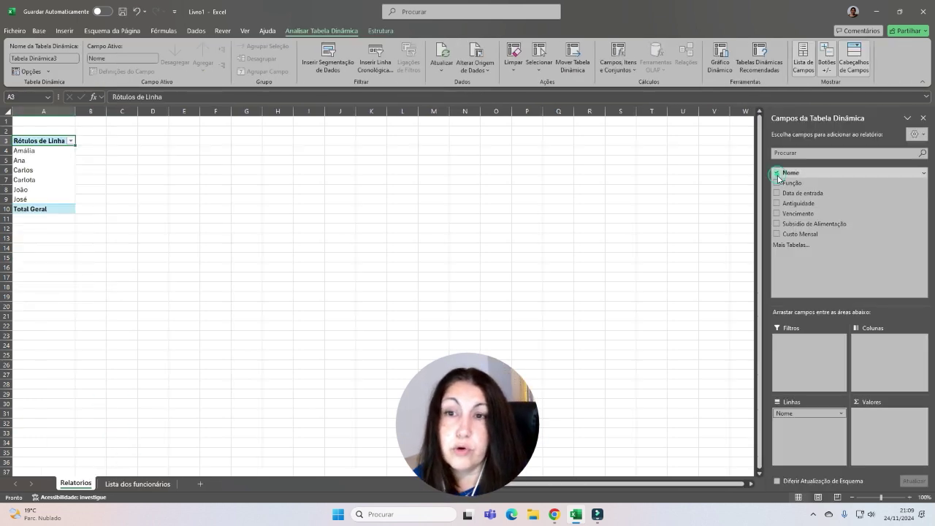
{"action": "left_click", "coordinate": [777, 234]}
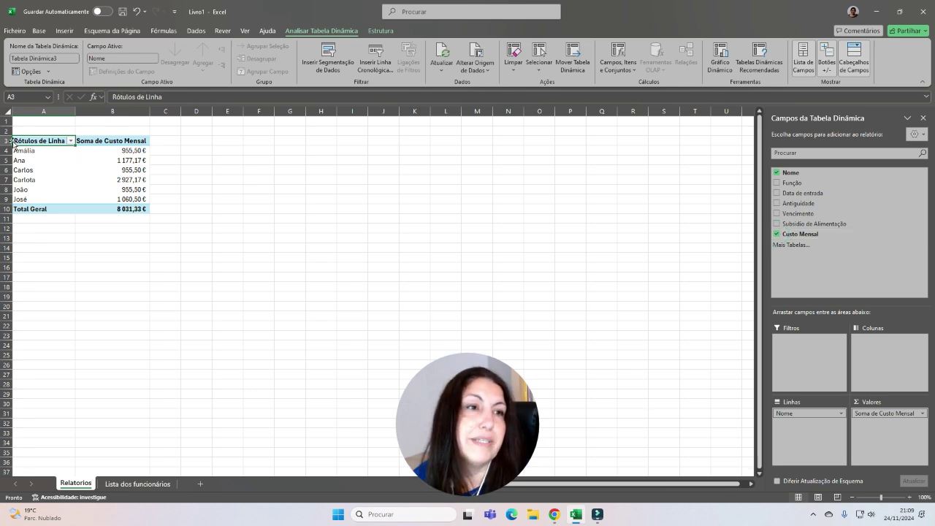
Insert three blank rows above the pivot table
{"action": "left_click_drag", "start_coordinate": [6, 140], "coordinate": [8, 159]}
{"action": "right_click", "coordinate": [39, 157]}
{"action": "left_click", "coordinate": [64, 252]}
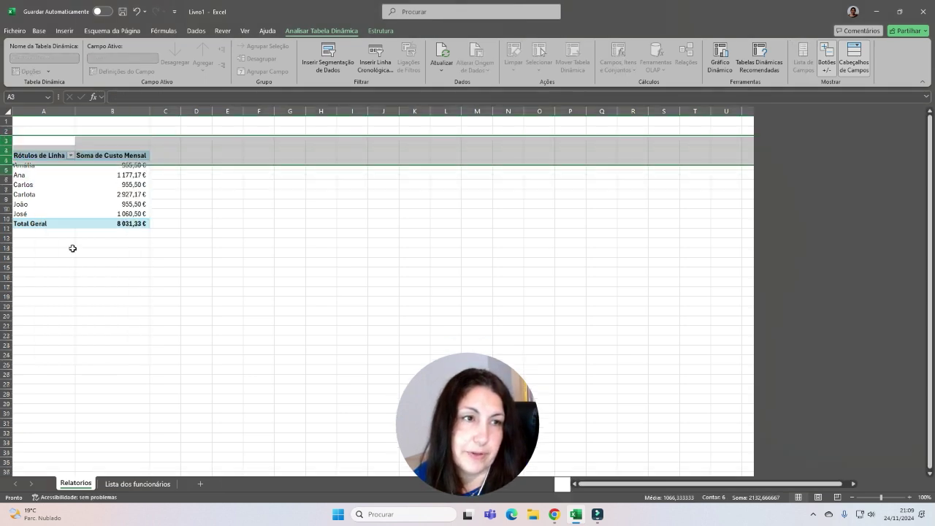
Enter the title "Custo Mensal por Colaborador" in cell A4 above the pivot table
{"action": "left_click", "coordinate": [55, 153]}
{"action": "type", "text": "Custo Men"}
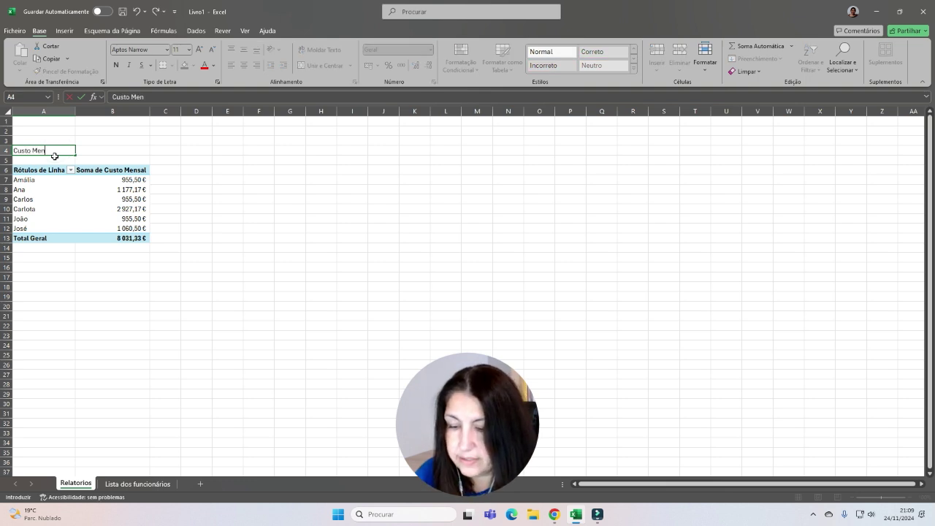
{"action": "type", "text": "sal por Colab"}
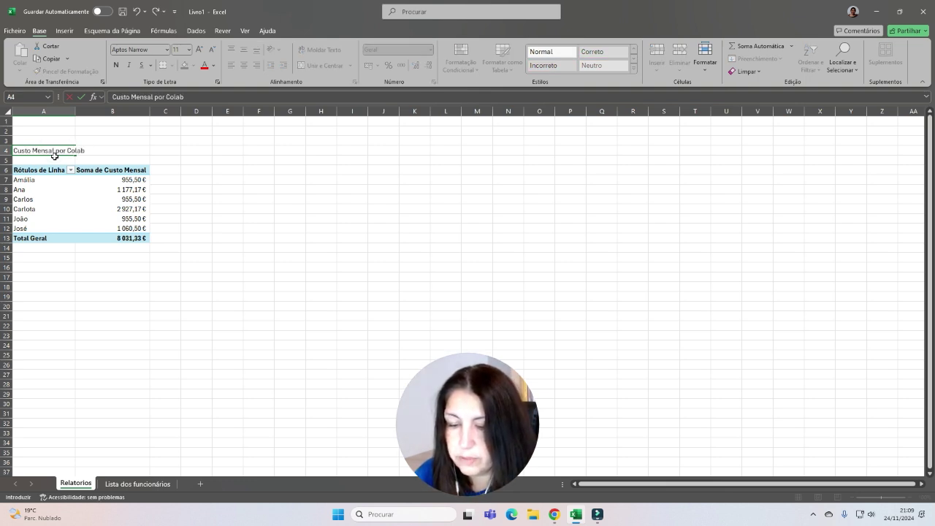
{"action": "type", "text": "orador"}
{"action": "key", "text": "Return"}
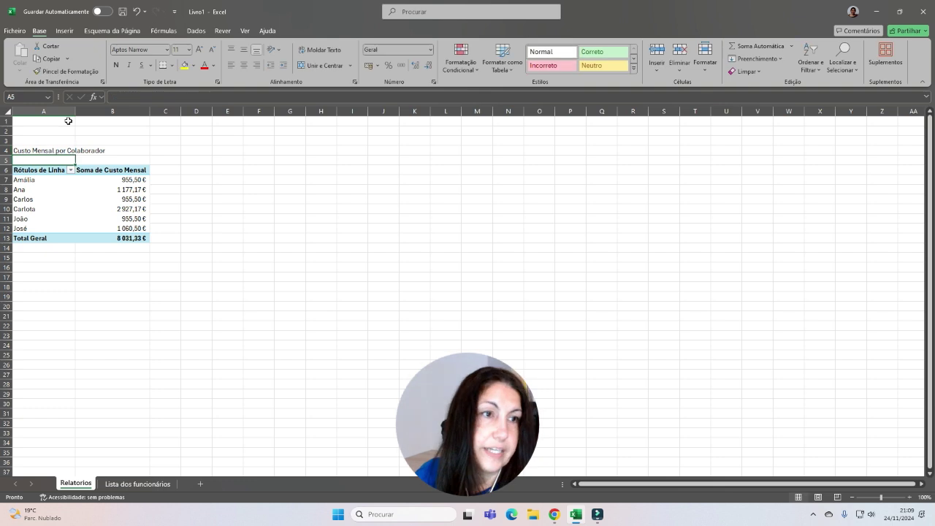
Make the title in cell A4 bold and enlarge its font size to 20
{"action": "left_click", "coordinate": [64, 149]}
{"action": "left_click", "coordinate": [116, 65]}
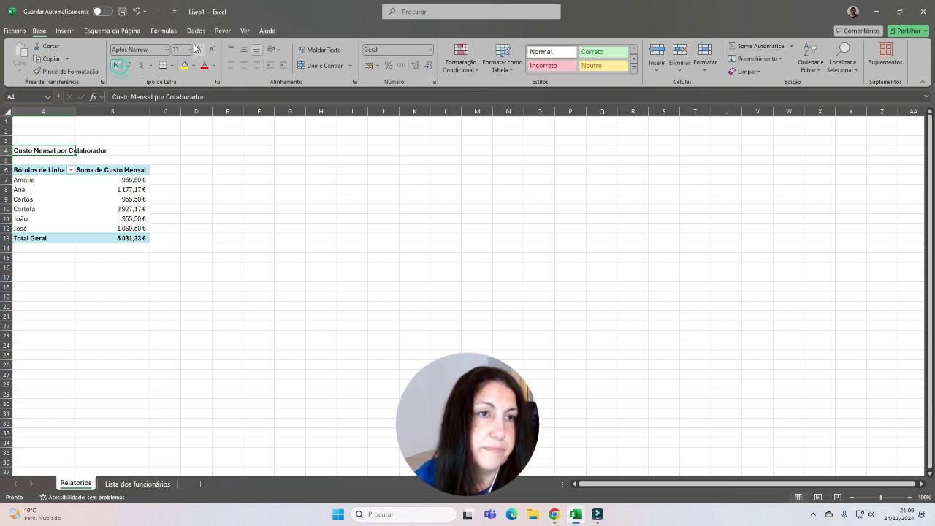
{"action": "left_click", "coordinate": [204, 50]}
{"action": "left_click", "coordinate": [203, 50]}
{"action": "left_click", "coordinate": [204, 49]}
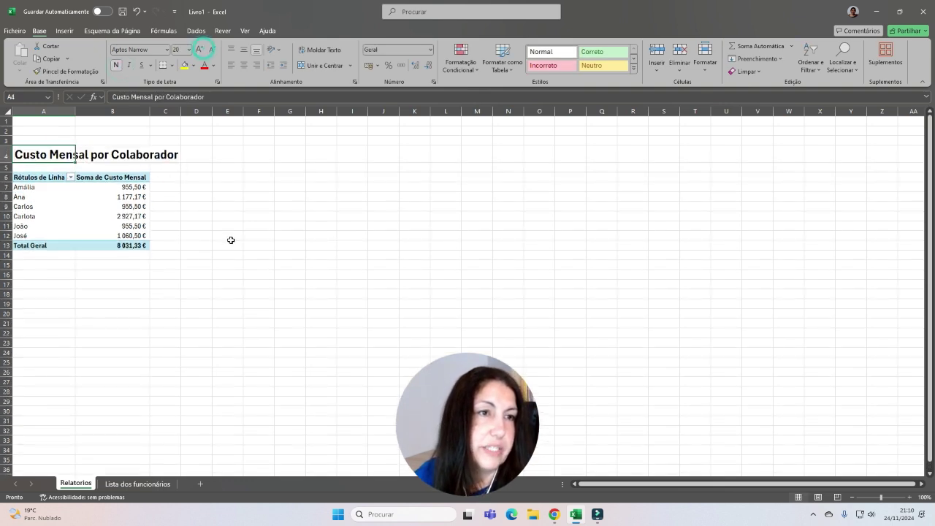
{"action": "left_click", "coordinate": [227, 245]}
Insert two blank rows beneath the title and delete the second of them, row 6
{"action": "left_click_drag", "start_coordinate": [7, 167], "coordinate": [19, 175]}
{"action": "right_click", "coordinate": [19, 175]}
{"action": "left_click", "coordinate": [46, 269]}
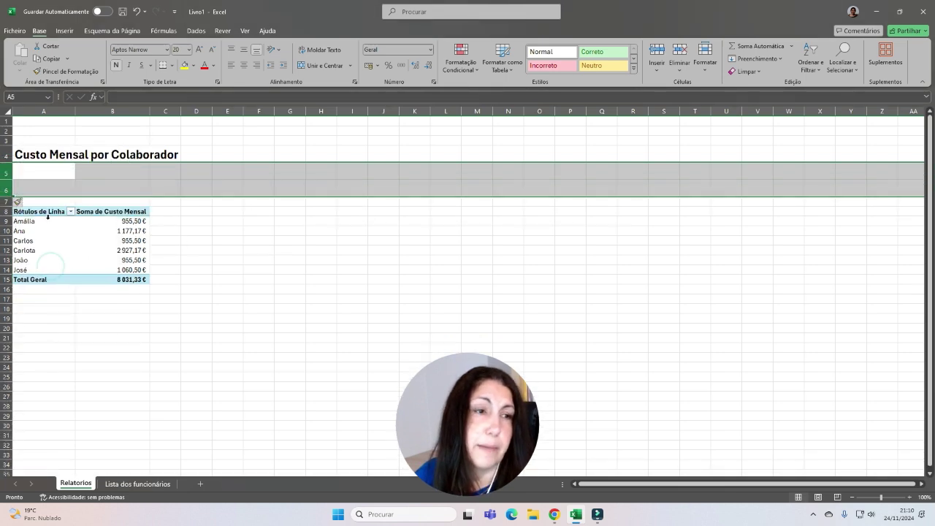
{"action": "left_click", "coordinate": [7, 189]}
{"action": "right_click", "coordinate": [6, 189]}
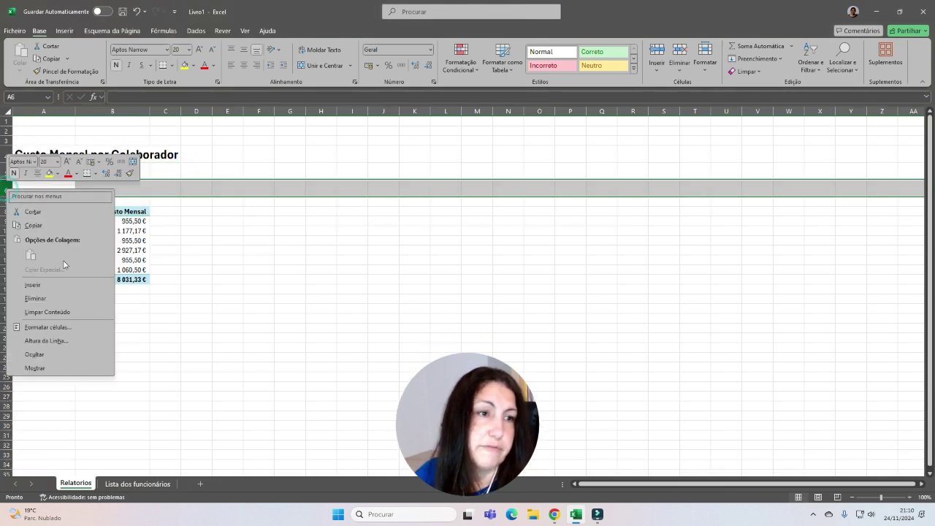
{"action": "left_click", "coordinate": [36, 302]}
{"action": "left_click", "coordinate": [276, 226]}
{"action": "left_click", "coordinate": [119, 291]}
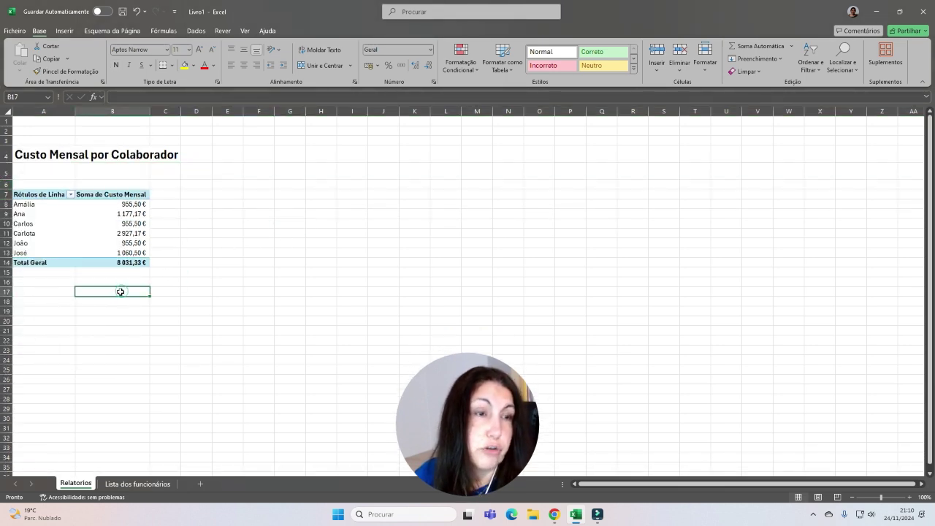
Copy the pivot table with its surrounding cells to E6 and widen columns E and F to fit its contents
{"action": "left_click", "coordinate": [48, 219]}
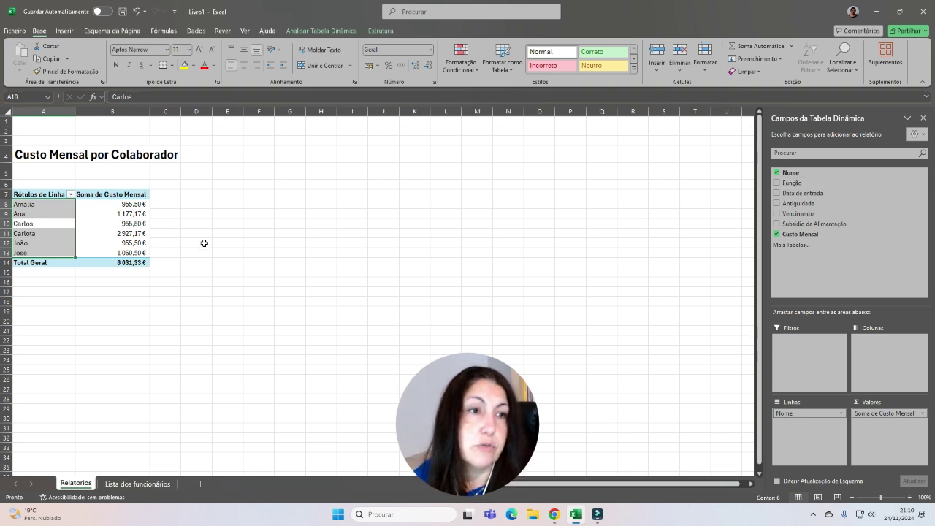
{"action": "left_click", "coordinate": [202, 241]}
{"action": "left_click_drag", "start_coordinate": [157, 305], "coordinate": [30, 181]}
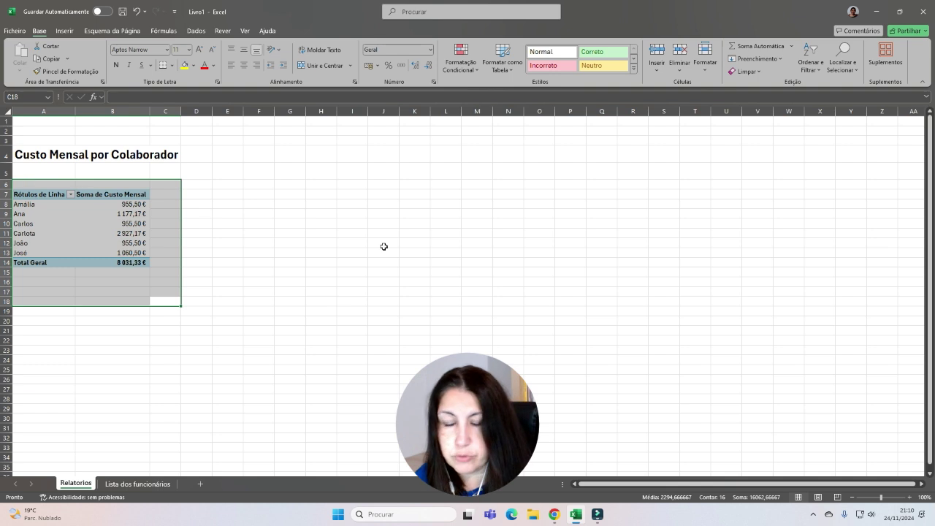
{"action": "key", "text": "ctrl+c"}
{"action": "right_click", "coordinate": [226, 184]}
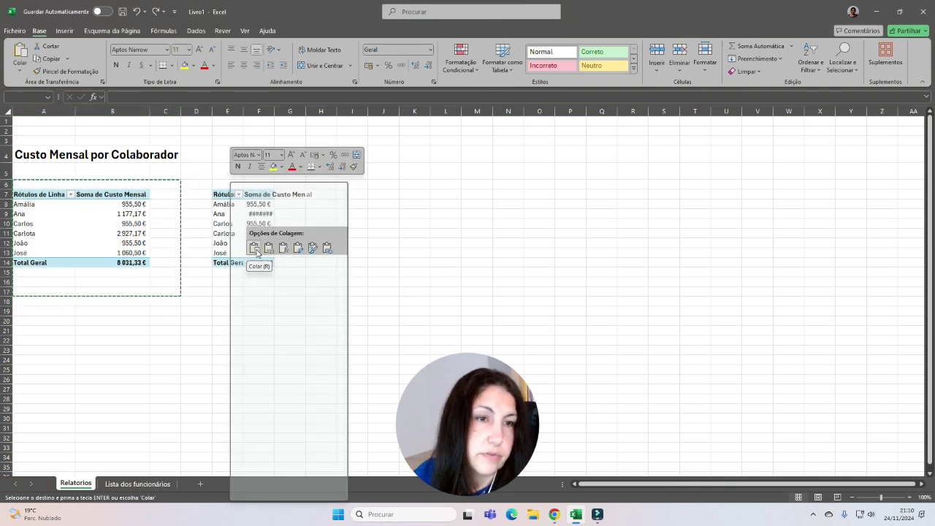
{"action": "left_click", "coordinate": [256, 252]}
{"action": "left_click", "coordinate": [233, 111]}
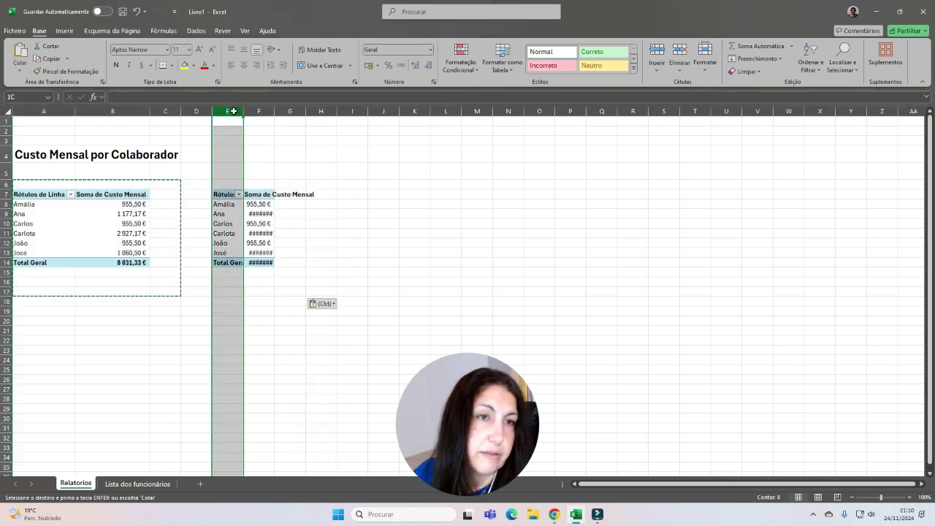
{"action": "left_click_drag", "start_coordinate": [233, 111], "coordinate": [297, 111]}
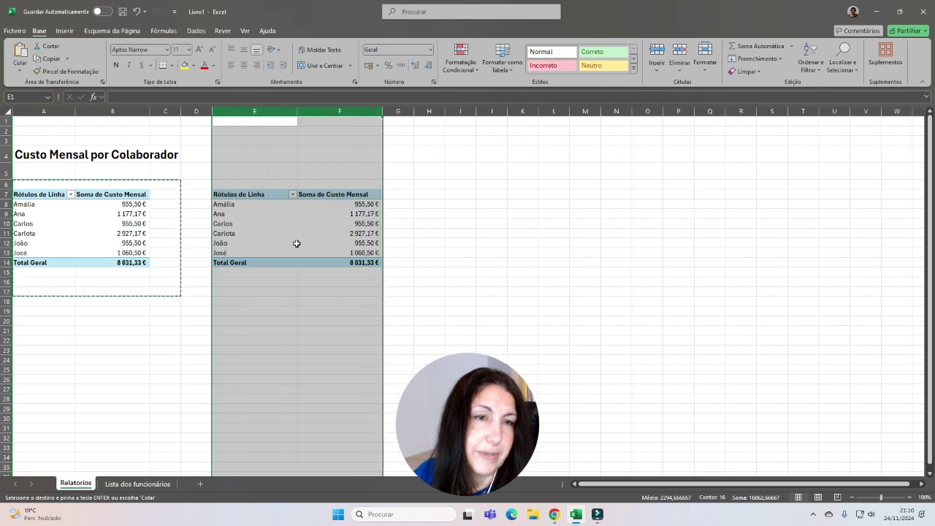
Replace the row field Nome with Função in the copied pivot table
{"action": "left_click", "coordinate": [313, 233]}
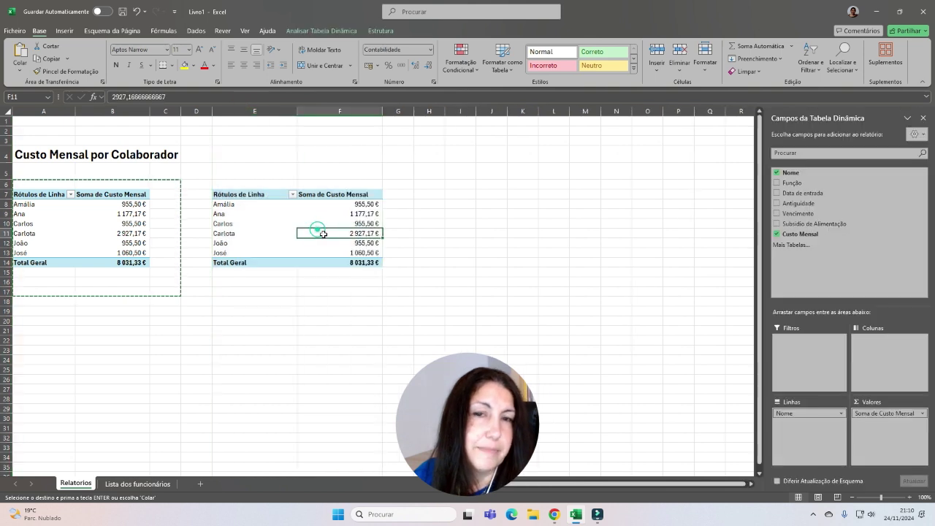
{"action": "left_click", "coordinate": [777, 183]}
{"action": "left_click", "coordinate": [776, 173]}
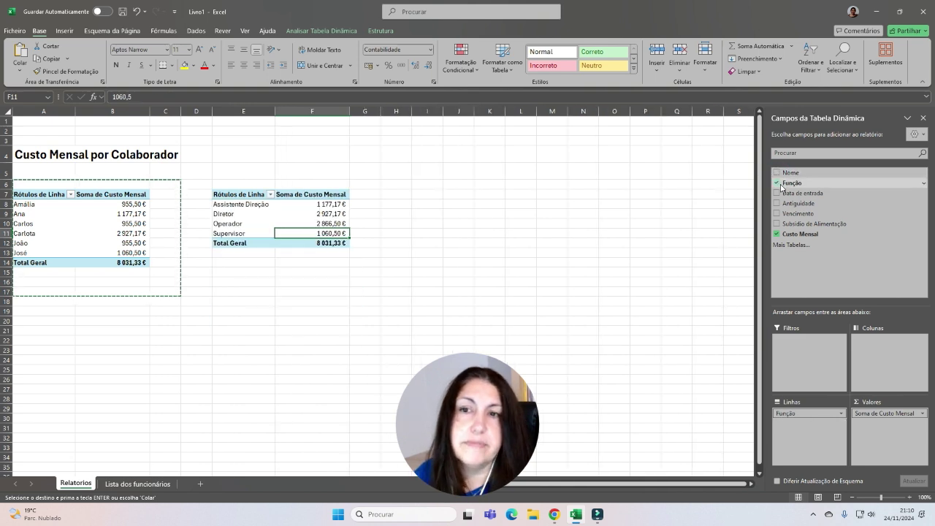
{"action": "left_click", "coordinate": [253, 211]}
{"action": "left_click", "coordinate": [300, 216]}
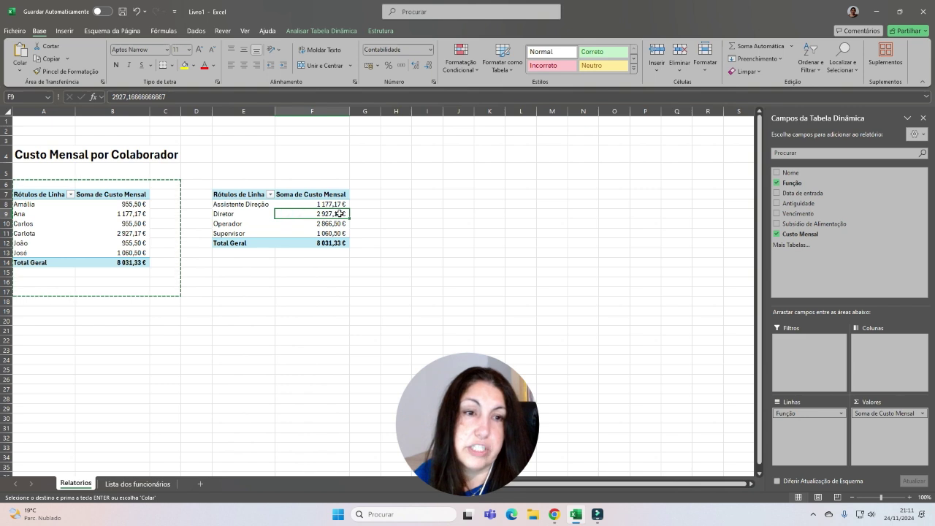
Copy the title from A4 to E4 and change its text to "Custo Mensal por Função"
{"action": "left_click", "coordinate": [40, 157]}
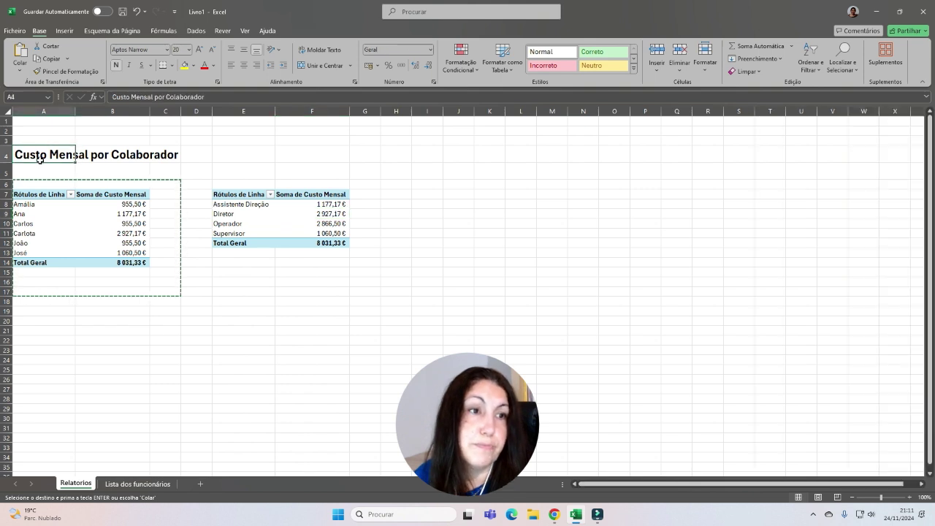
{"action": "left_click", "coordinate": [219, 153]}
{"action": "key", "text": "ctrl+v"}
{"action": "left_click", "coordinate": [165, 97]}
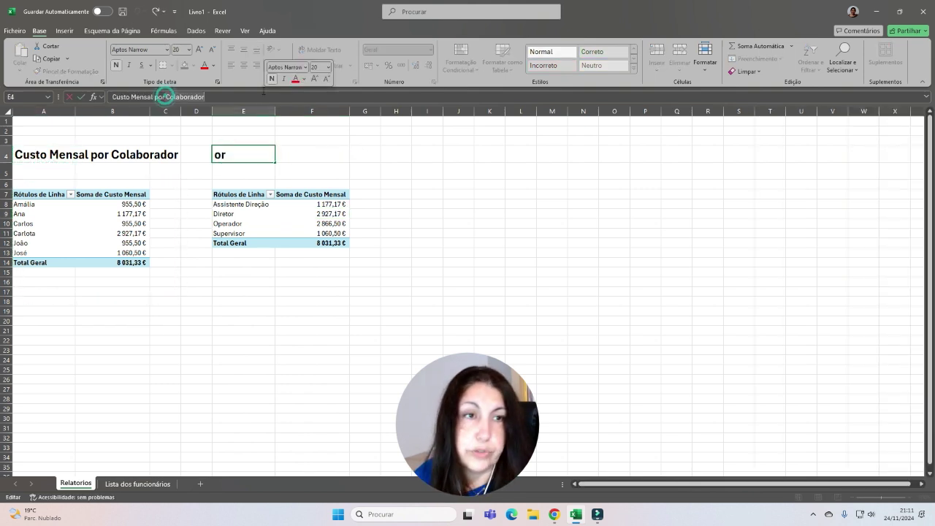
{"action": "key", "text": "BackSpace"}
{"action": "type", "text": "Funç"}
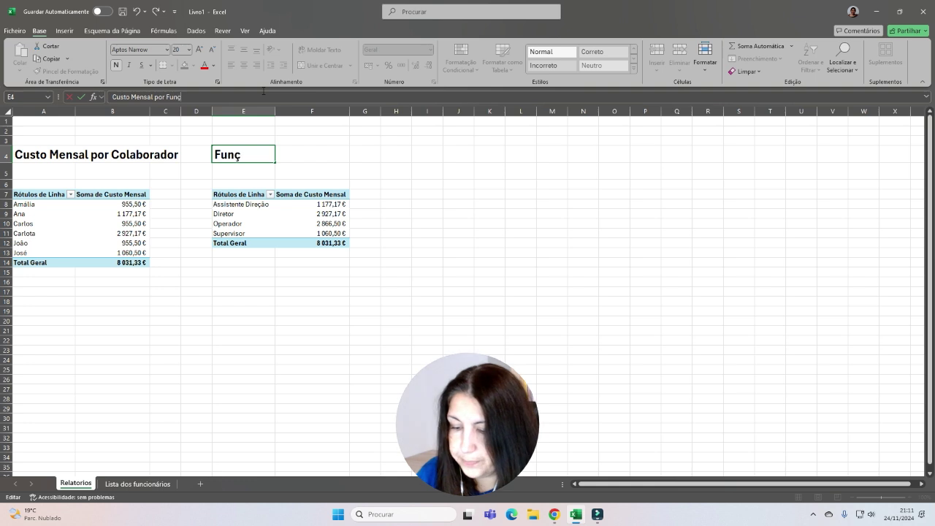
{"action": "type", "text": "ão"}
{"action": "left_click", "coordinate": [427, 227]}
{"action": "left_click", "coordinate": [327, 281]}
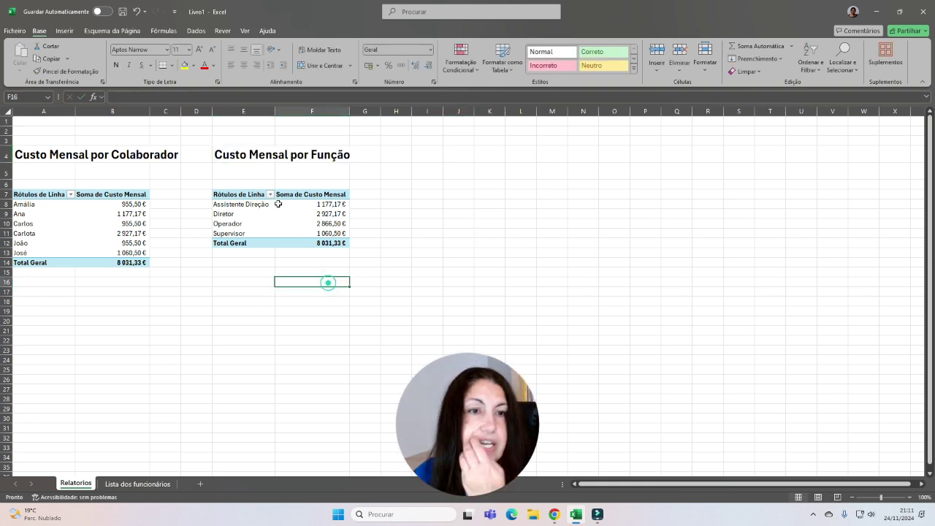
Add Antiguidade to the second pivot table and place it in the rows beneath Função
{"action": "left_click", "coordinate": [266, 219]}
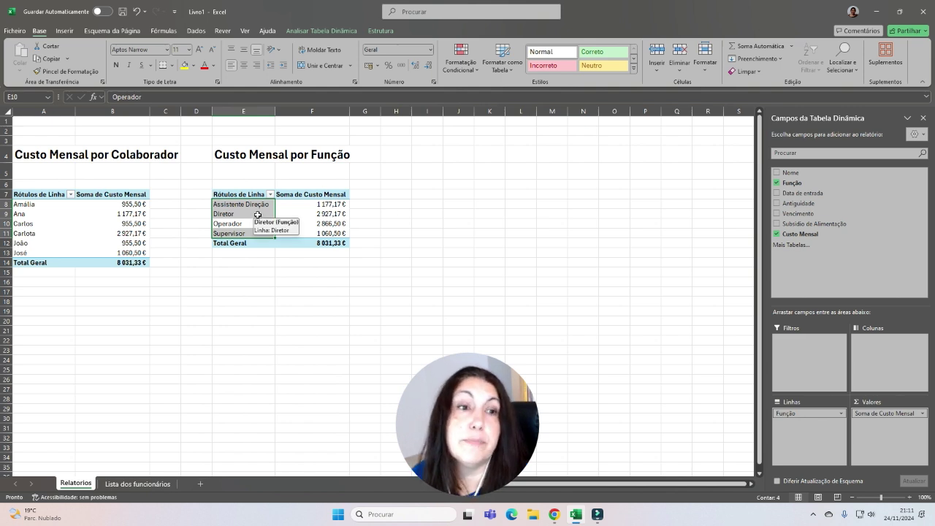
{"action": "left_click", "coordinate": [778, 204]}
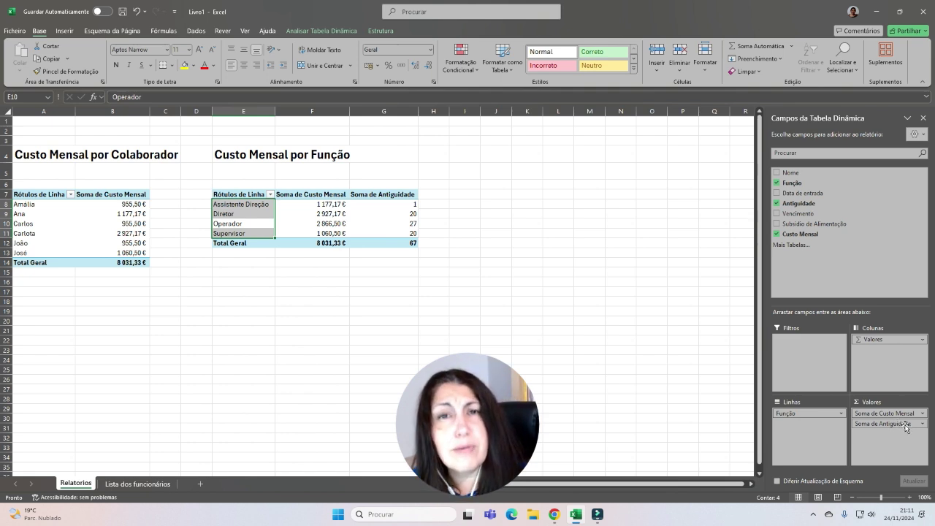
{"action": "left_click_drag", "start_coordinate": [905, 427], "coordinate": [808, 433]}
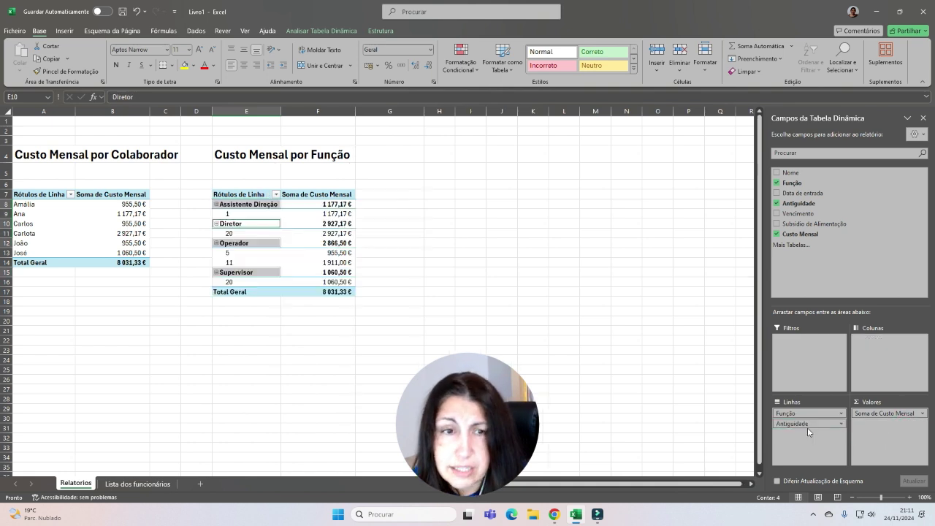
{"action": "left_click", "coordinate": [236, 205]}
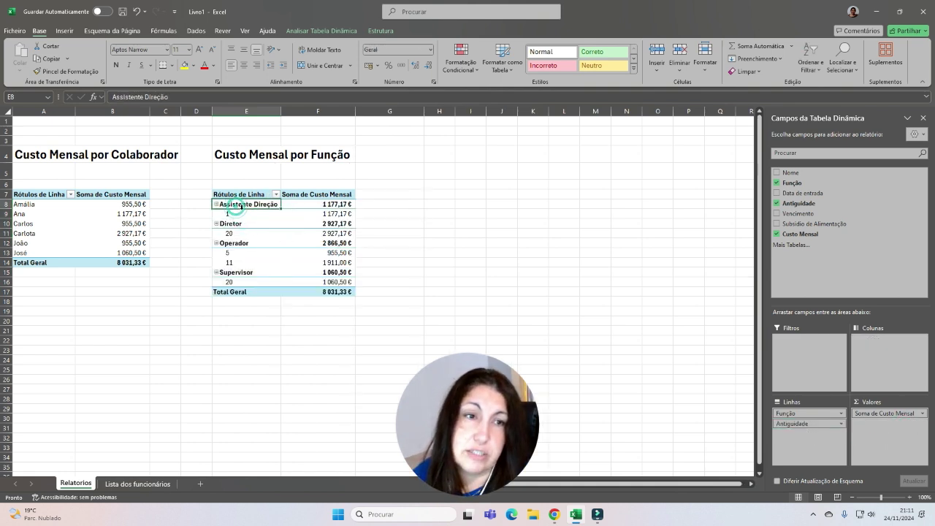
{"action": "left_click", "coordinate": [238, 213]}
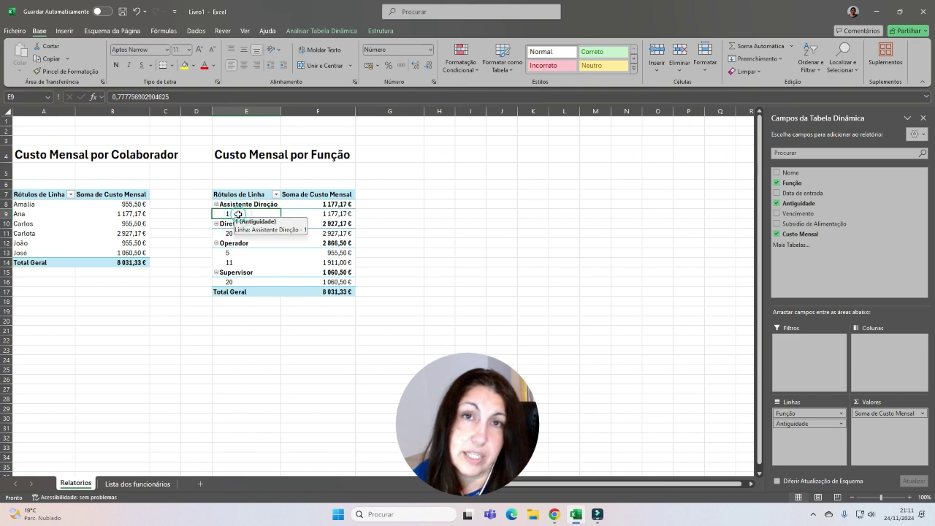
Examine the monthly costs for each function and seniority level in the second pivot table
{"action": "left_click", "coordinate": [238, 233]}
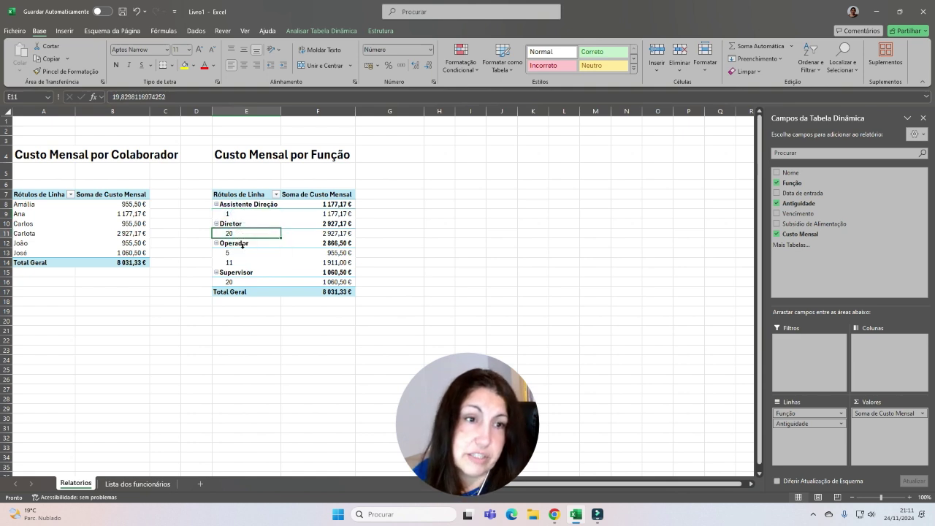
{"action": "left_click", "coordinate": [233, 242]}
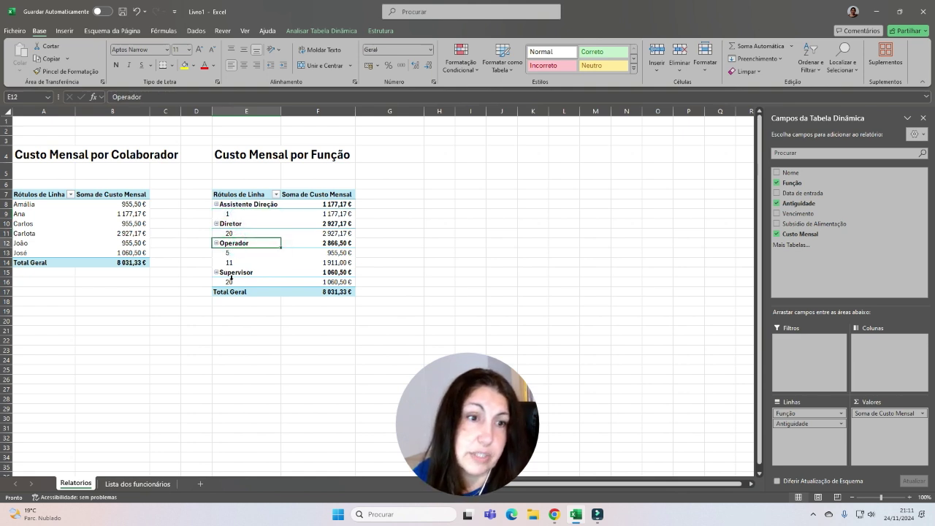
{"action": "left_click", "coordinate": [231, 278]}
{"action": "left_click", "coordinate": [245, 339]}
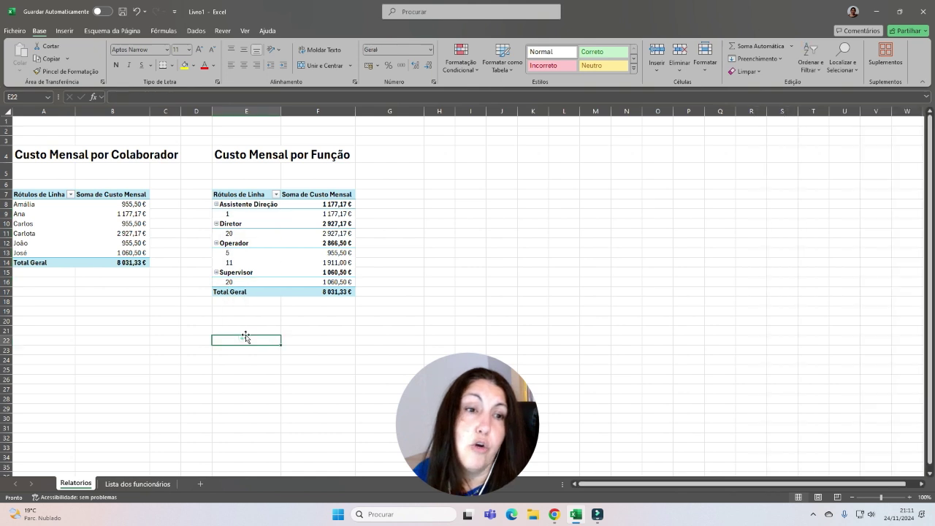
{"action": "left_click", "coordinate": [339, 286]}
{"action": "left_click", "coordinate": [322, 265]}
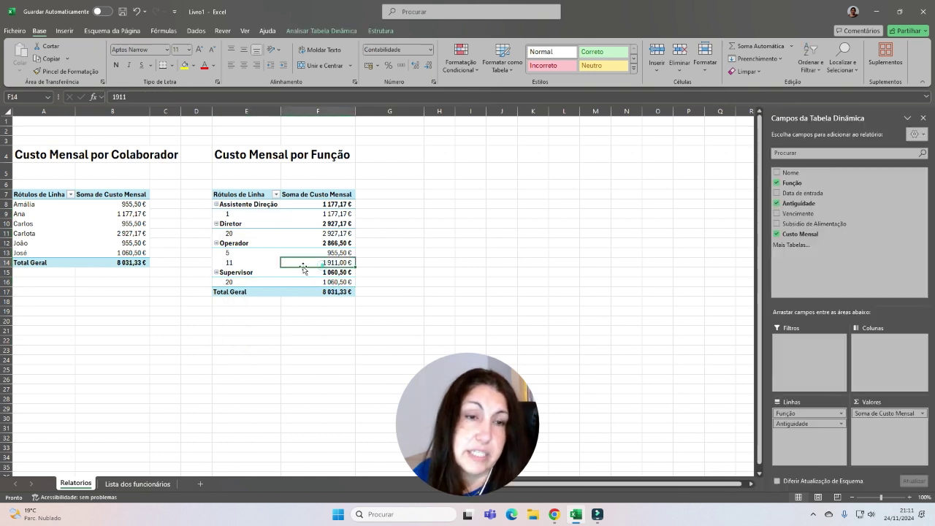
{"action": "left_click", "coordinate": [229, 263]}
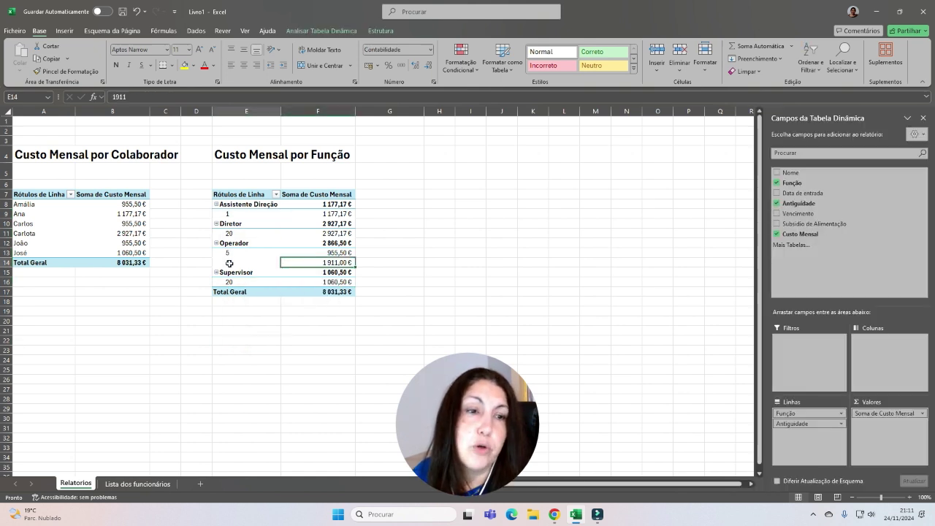
{"action": "left_click", "coordinate": [324, 262]}
{"action": "left_click", "coordinate": [320, 232]}
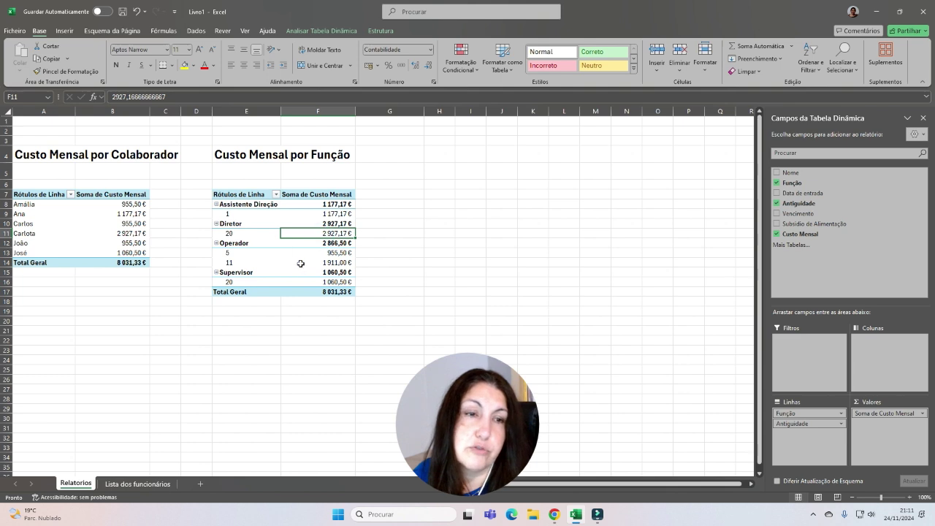
{"action": "left_click", "coordinate": [309, 262]}
{"action": "left_click", "coordinate": [247, 263]}
{"action": "left_click", "coordinate": [310, 263]}
{"action": "left_click", "coordinate": [327, 251]}
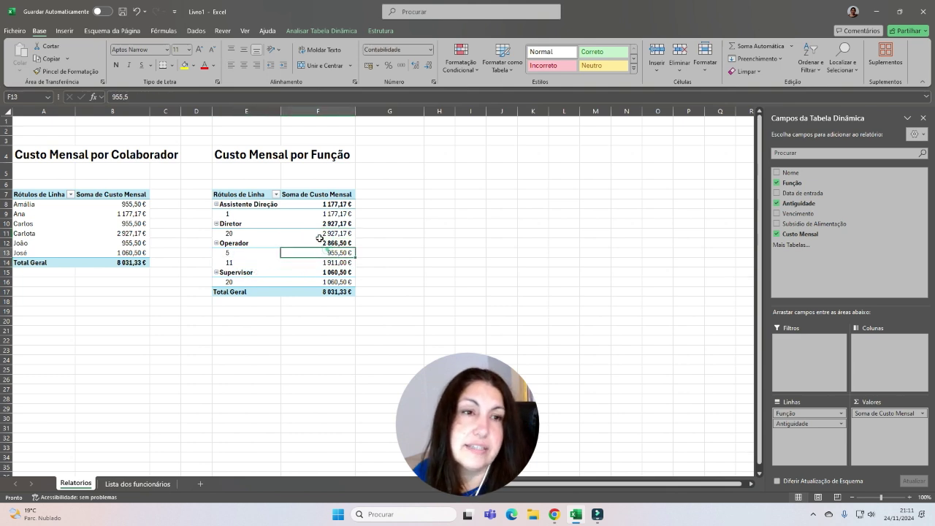
{"action": "left_click", "coordinate": [520, 175]}
Change the title in E4 to "Custo Mensal por Função/Antiguidade"
{"action": "left_click", "coordinate": [270, 154]}
{"action": "double_click", "coordinate": [236, 157]}
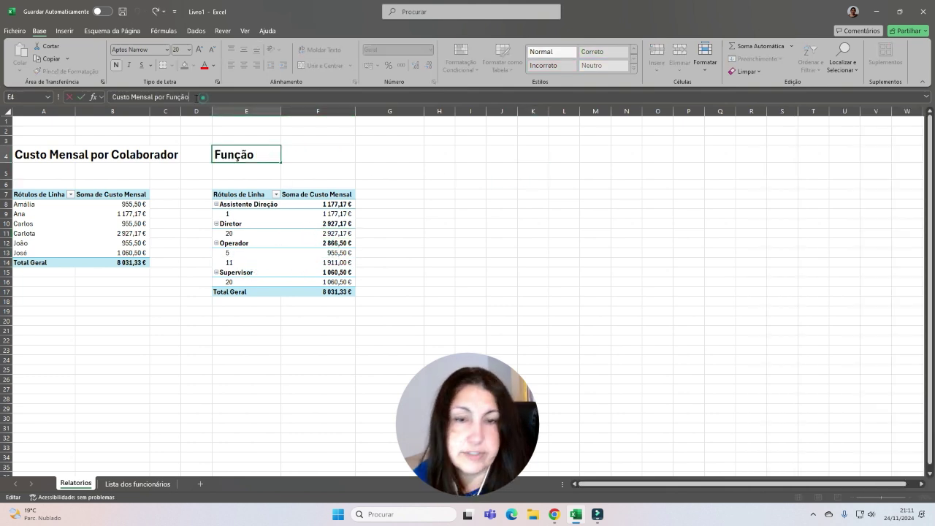
{"action": "type", "text": "/Antig"}
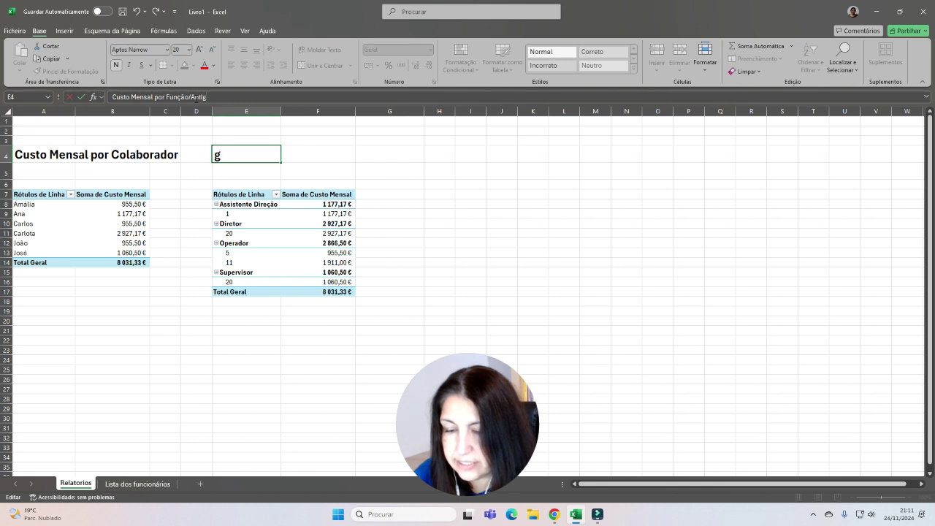
{"action": "type", "text": "uidade"}
{"action": "key", "text": "Return"}
{"action": "left_click", "coordinate": [391, 291]}
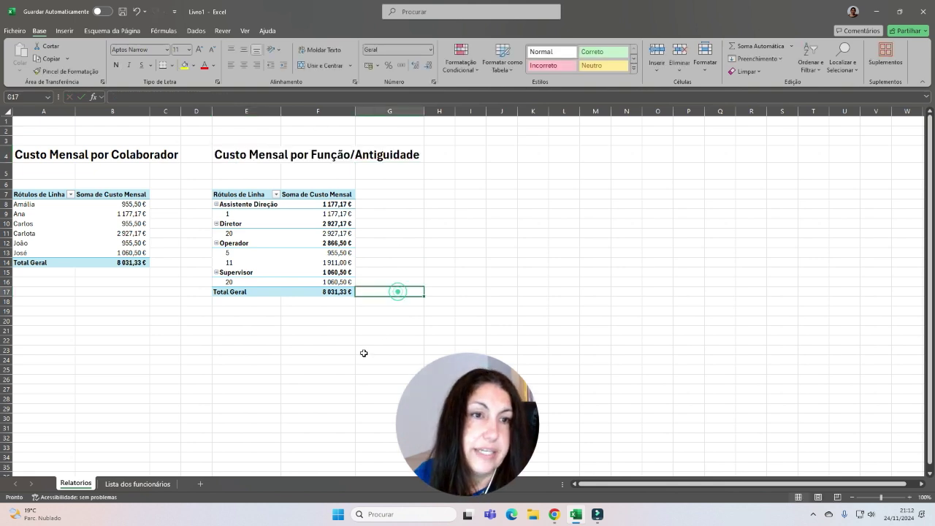
Copy the second pivot table with its surrounding cells to I6 and widen columns I and J to fit its contents
{"action": "left_click", "coordinate": [301, 236]}
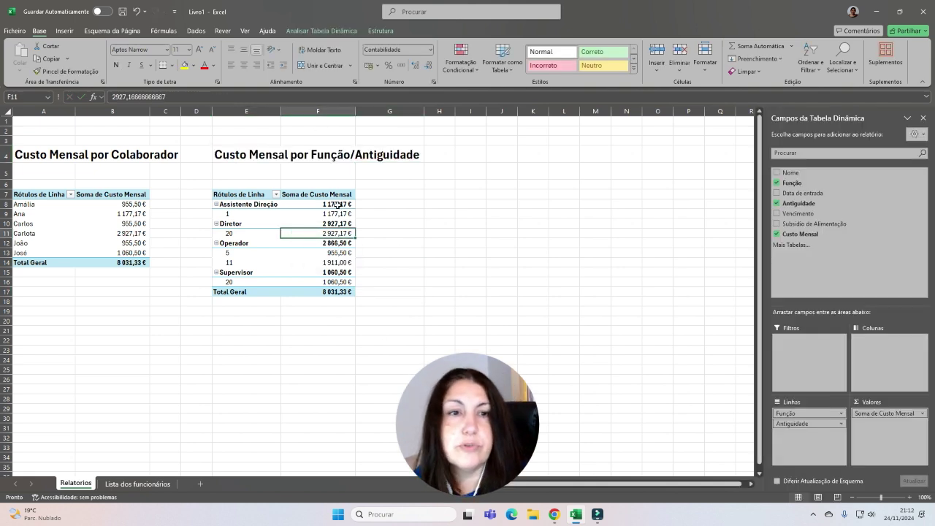
{"action": "left_click", "coordinate": [247, 190]}
{"action": "left_click_drag", "start_coordinate": [246, 191], "coordinate": [367, 299]}
{"action": "key", "text": "ctrl+c"}
{"action": "left_click", "coordinate": [459, 183]}
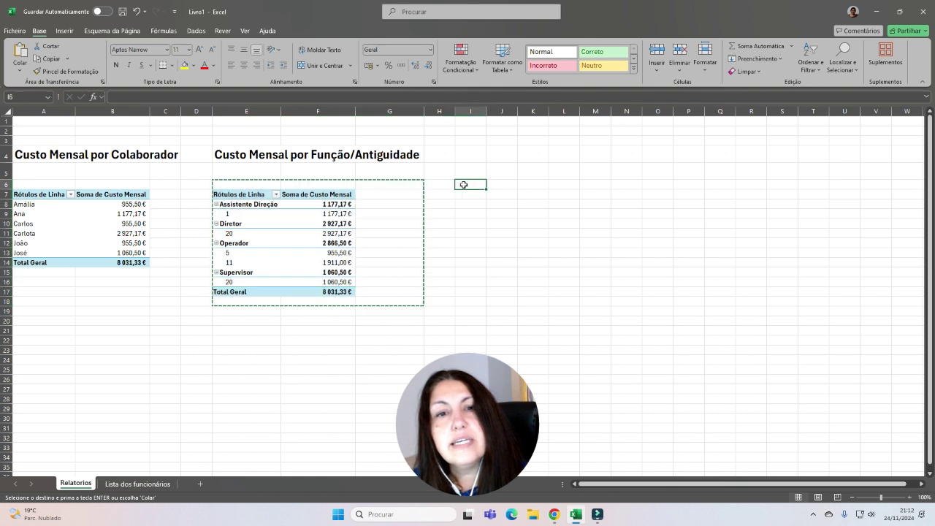
{"action": "key", "text": "ctrl+v"}
{"action": "left_click_drag", "start_coordinate": [499, 114], "coordinate": [534, 113]}
Add Subsidio de Alimentação to the values of the third pivot table and move the Valores field from columns to rows
{"action": "left_click", "coordinate": [500, 259]}
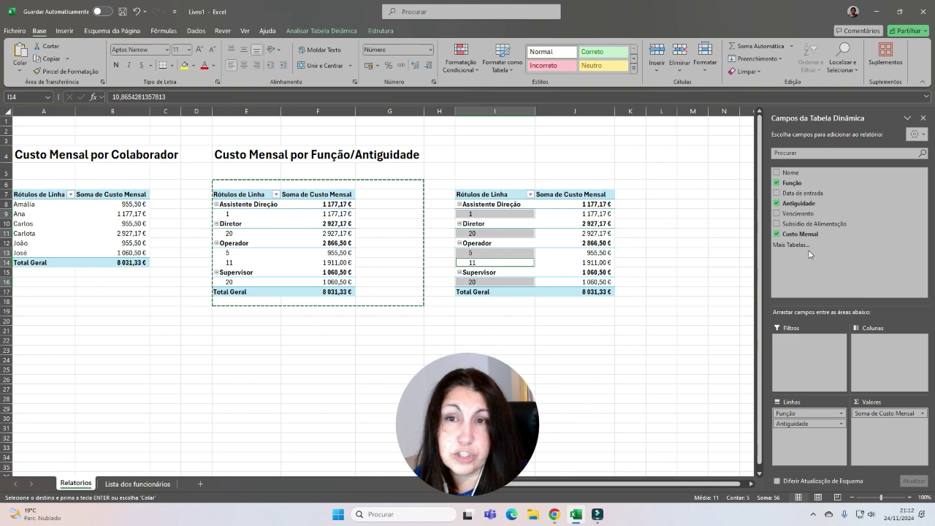
{"action": "left_click", "coordinate": [777, 224]}
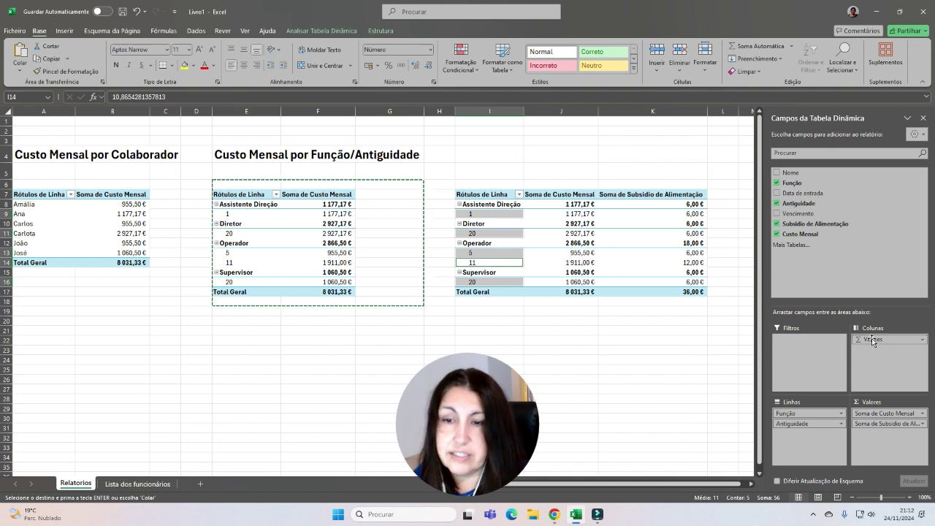
{"action": "left_click_drag", "start_coordinate": [869, 338], "coordinate": [801, 413]}
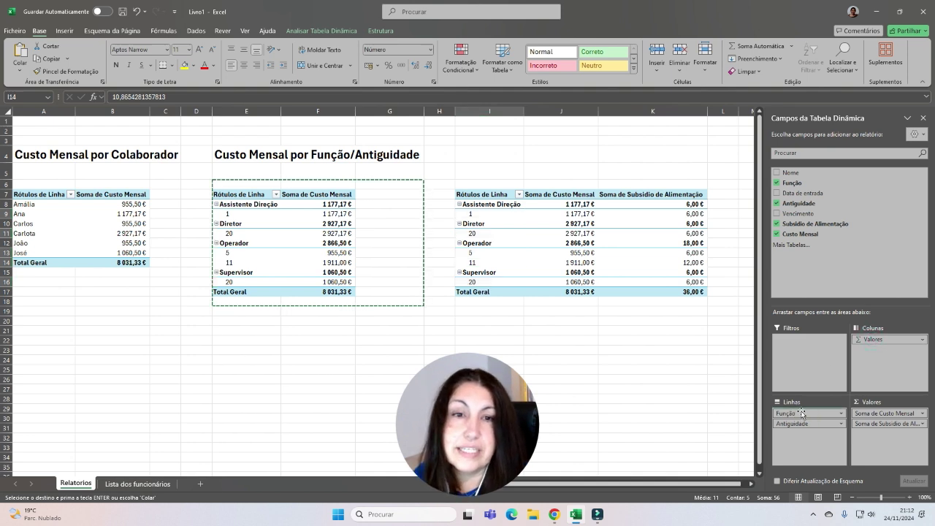
Replace Função and Antiguidade with Nome in the third pivot table's rows, and move Subsidio de Alimentação from the values to above Nome
{"action": "left_click", "coordinate": [776, 183]}
{"action": "left_click", "coordinate": [776, 172]}
{"action": "left_click", "coordinate": [776, 203]}
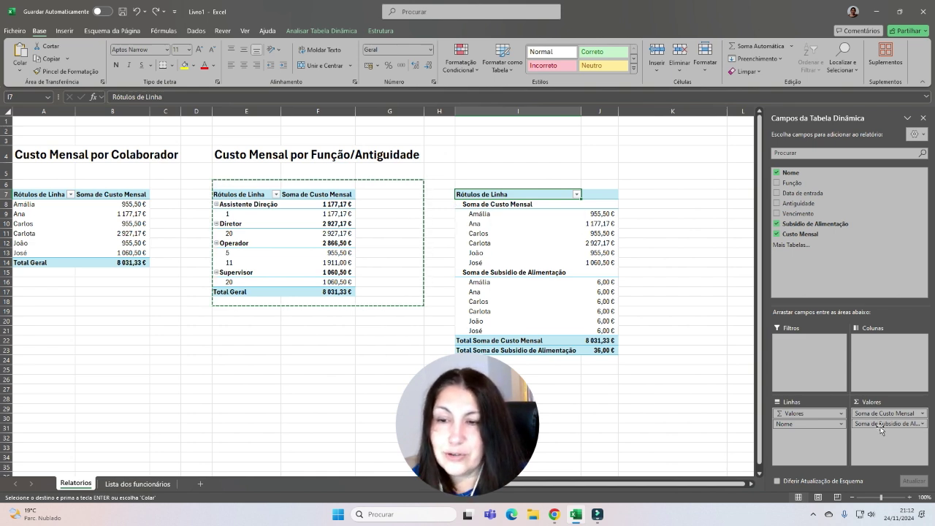
{"action": "left_click_drag", "start_coordinate": [879, 429], "coordinate": [819, 437]}
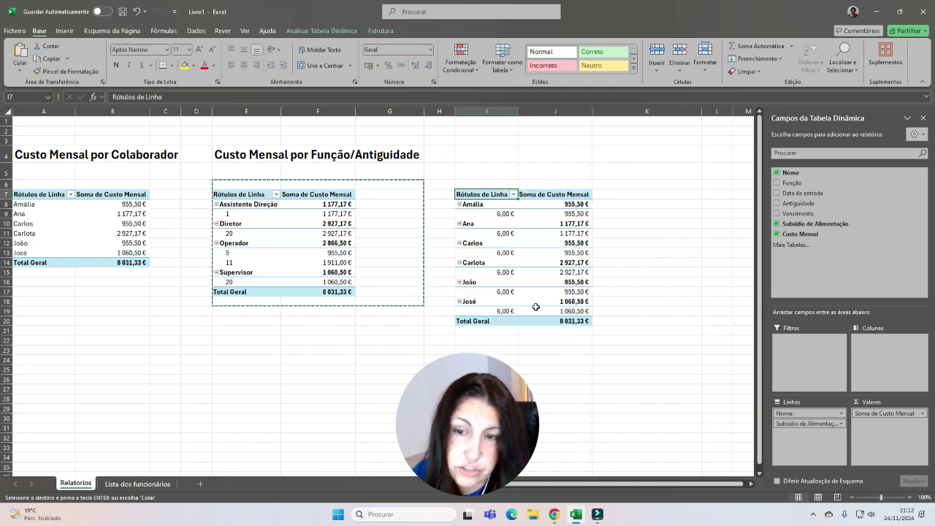
{"action": "left_click_drag", "start_coordinate": [803, 424], "coordinate": [803, 411]}
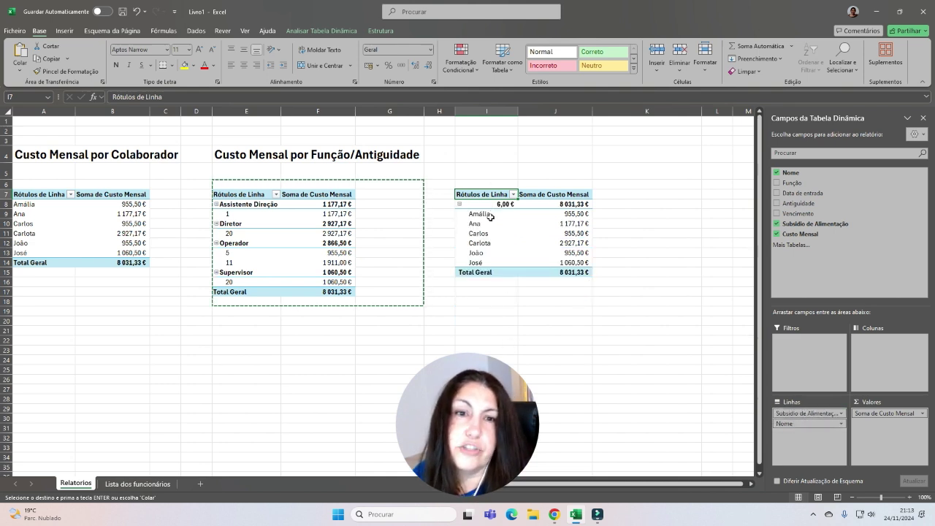
On the Lista dos funcionários sheet, set Subsidio de Alimentação to 7,50 in F3 and F6
{"action": "left_click", "coordinate": [138, 483]}
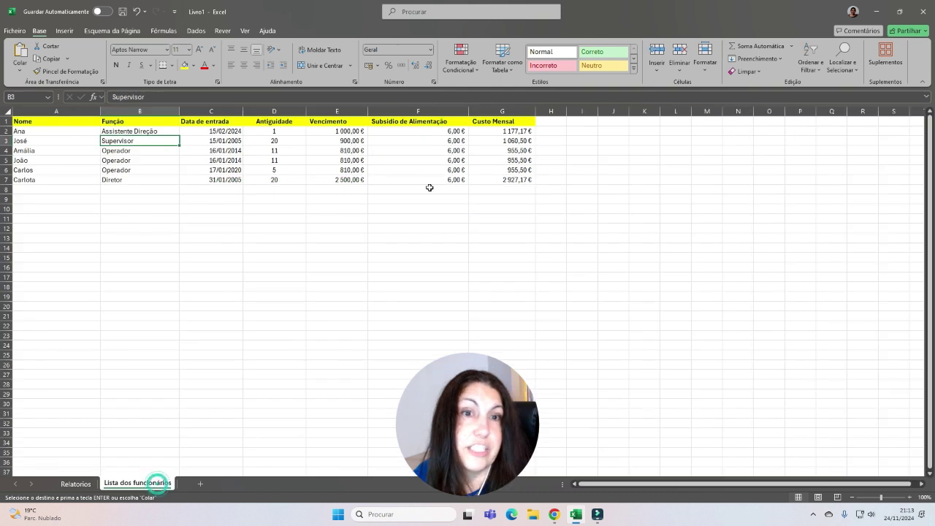
{"action": "left_click", "coordinate": [438, 160]}
{"action": "left_click", "coordinate": [454, 139]}
{"action": "type", "text": "7,5"}
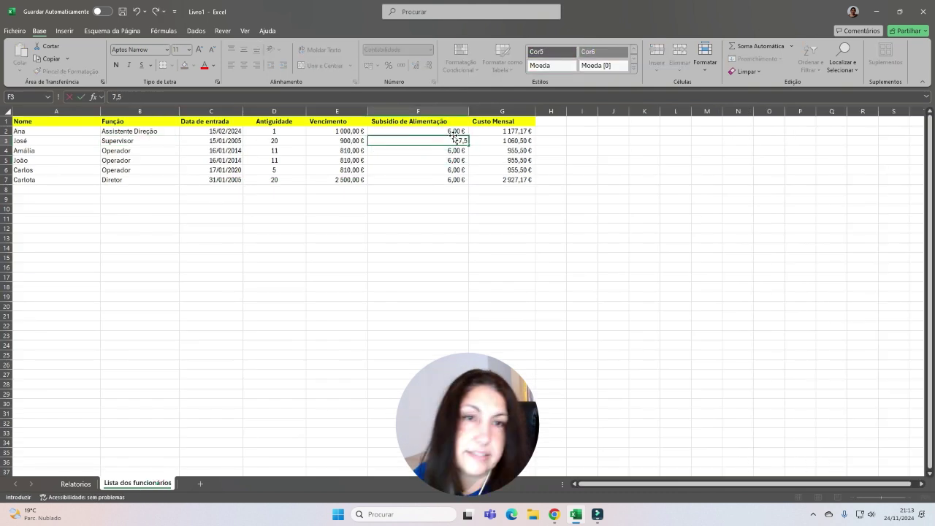
{"action": "key", "text": "Return"}
{"action": "left_click", "coordinate": [446, 169]}
{"action": "type", "text": "7,50"}
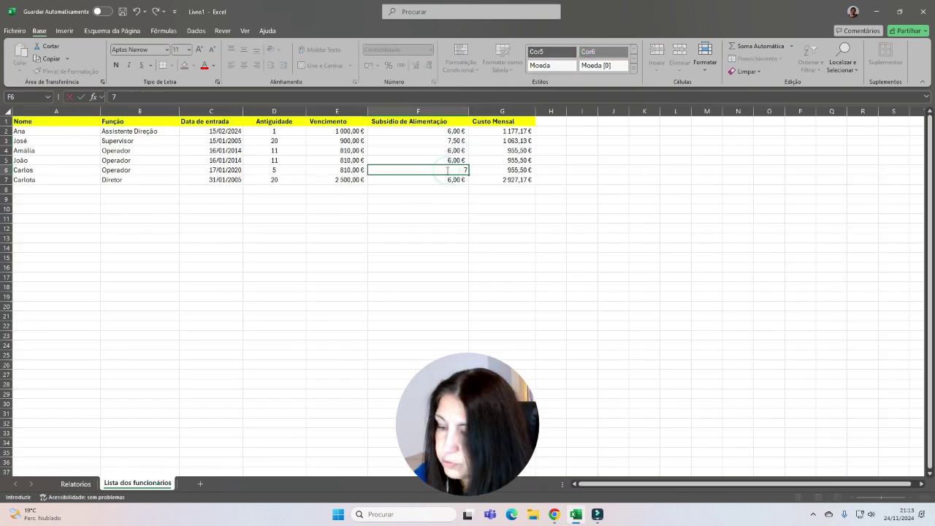
{"action": "left_click", "coordinate": [373, 281]}
Refresh the pivot tables on the Relatorios sheet with the updated employee data
{"action": "left_click", "coordinate": [76, 483]}
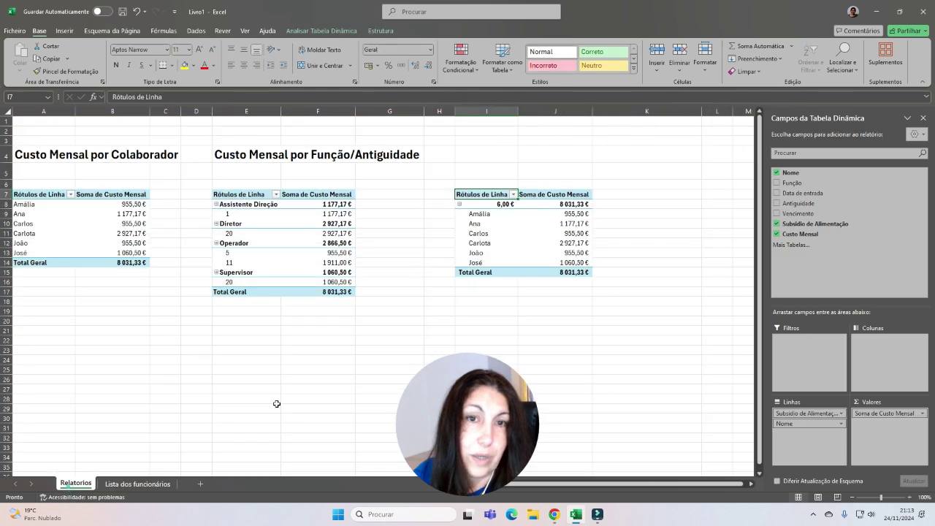
{"action": "left_click", "coordinate": [523, 223]}
{"action": "left_click", "coordinate": [308, 234]}
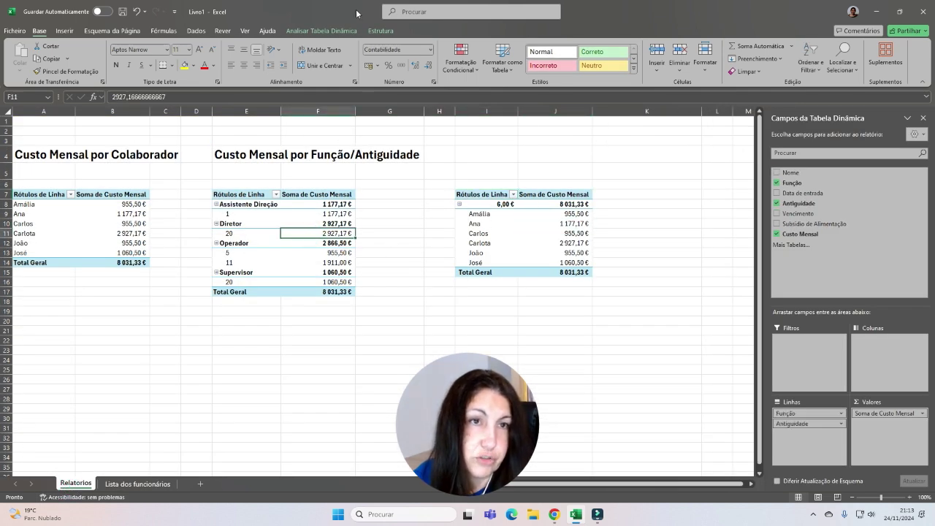
{"action": "left_click", "coordinate": [341, 31]}
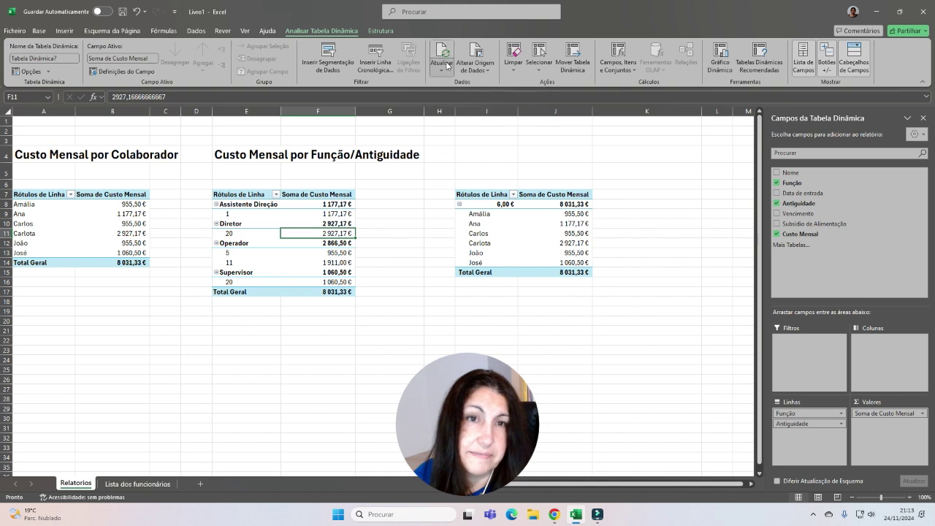
{"action": "left_click", "coordinate": [441, 70]}
{"action": "left_click", "coordinate": [471, 100]}
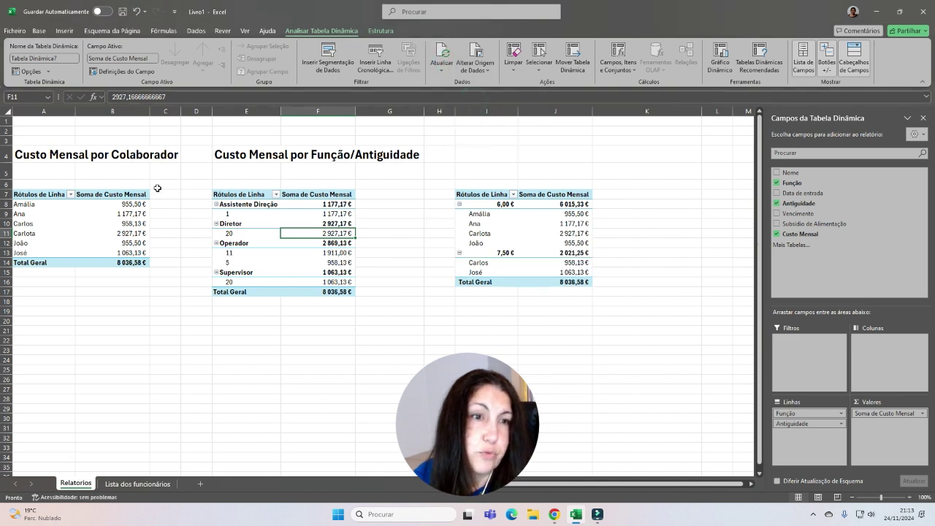
{"action": "left_click", "coordinate": [495, 252]}
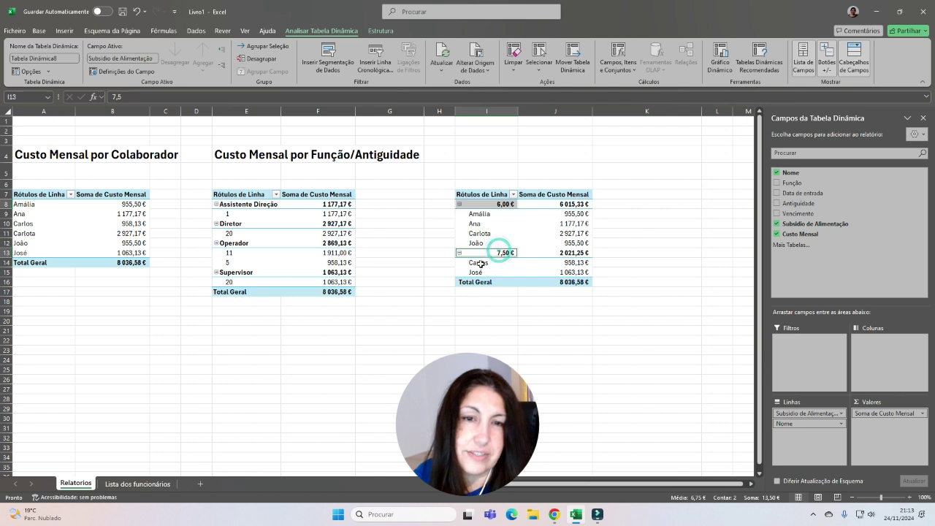
{"action": "left_click", "coordinate": [478, 263]}
{"action": "left_click", "coordinate": [478, 264]}
{"action": "left_click", "coordinate": [482, 312]}
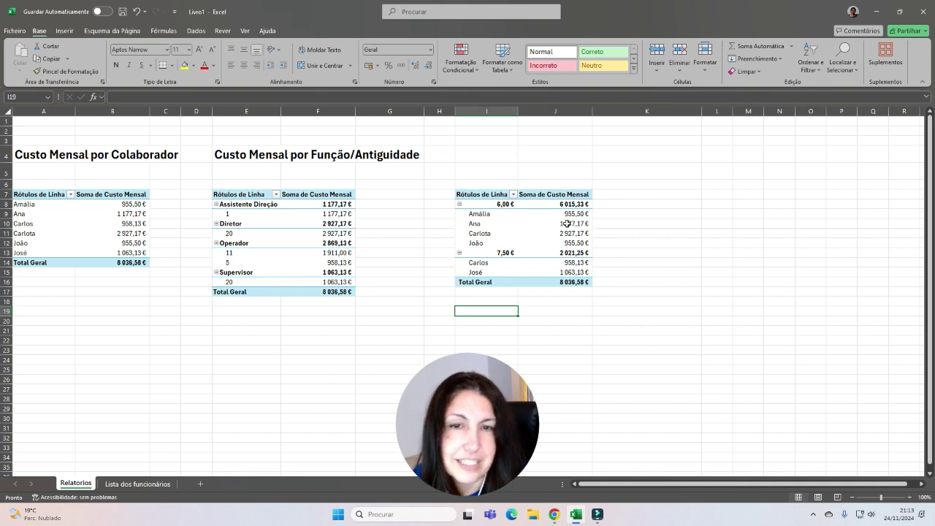
Copy the title from E4 to I4 and change its text to "Valor Alimentação por Colaborador"
{"action": "left_click", "coordinate": [250, 154]}
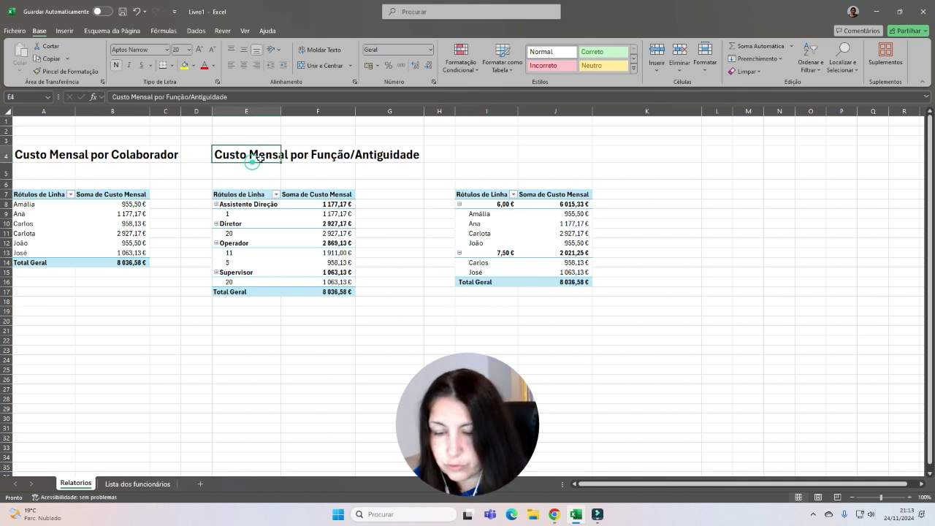
{"action": "key", "text": "ctrl+c"}
{"action": "left_click", "coordinate": [482, 154]}
{"action": "key", "text": "ctrl+v"}
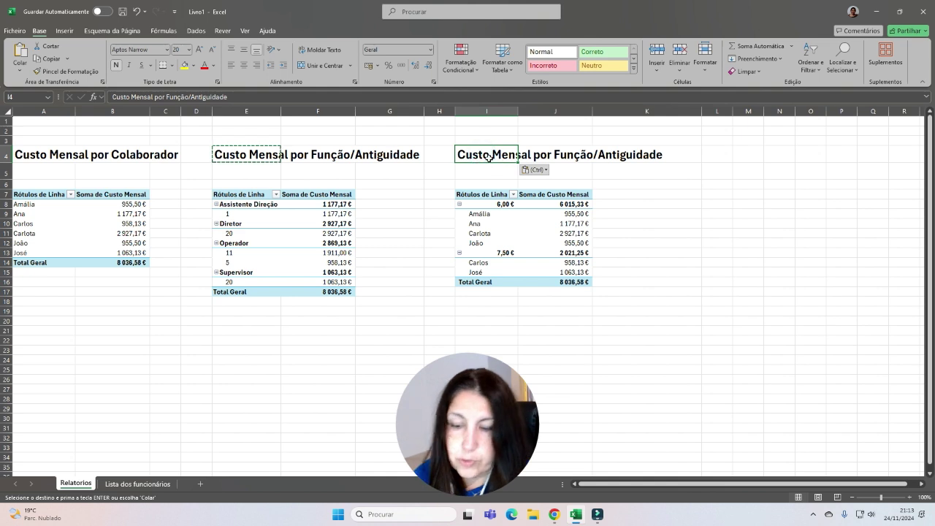
{"action": "type", "text": "Valor Al"}
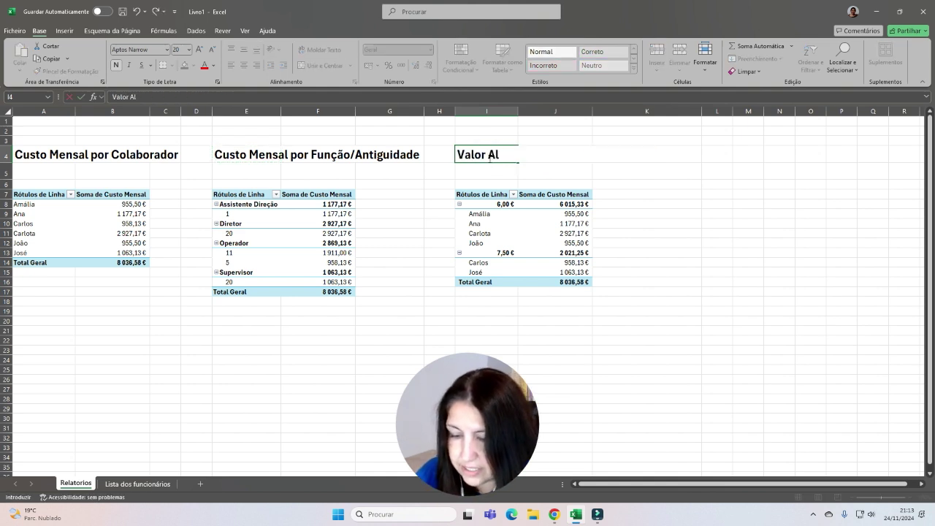
{"action": "type", "text": "o,e"}
{"action": "key", "text": "BackSpace"}
{"action": "key", "text": "BackSpace"}
{"action": "key", "text": "BackSpace"}
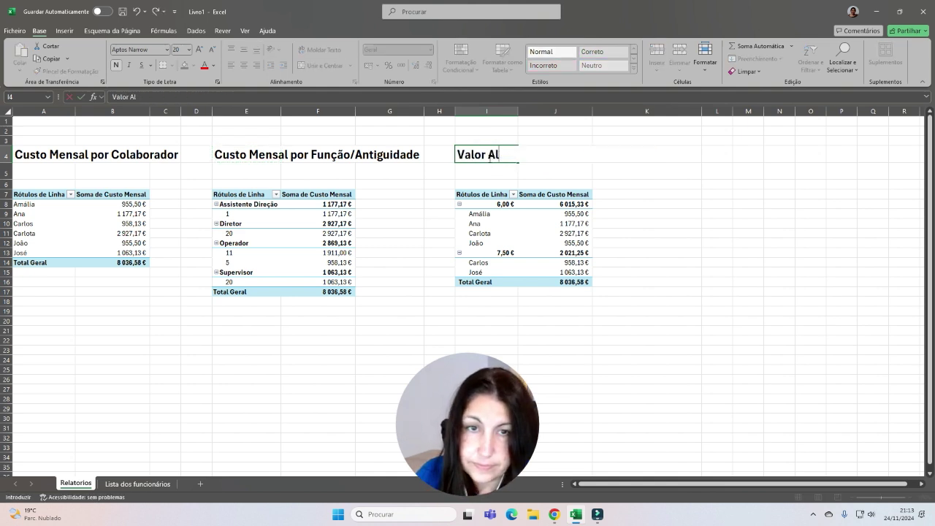
{"action": "type", "text": "iment"}
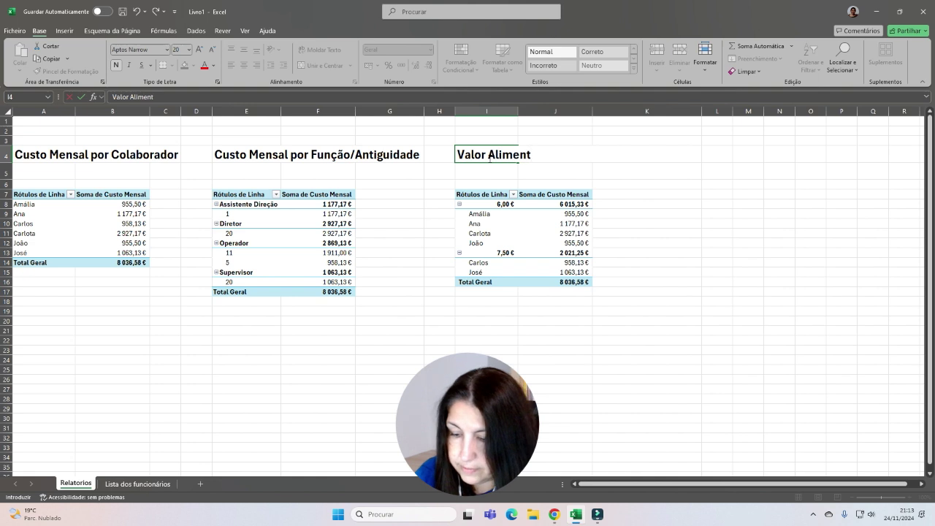
{"action": "type", "text": "ação por Colaborador"}
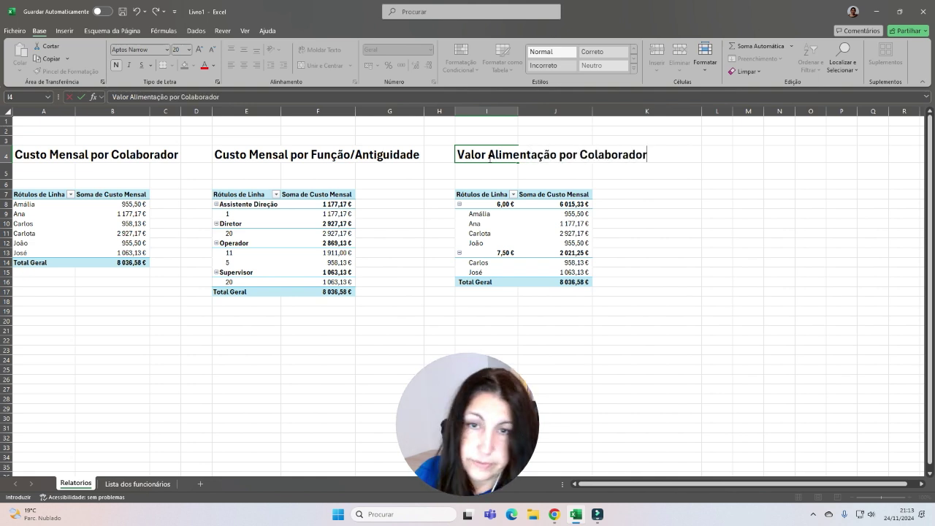
{"action": "key", "text": "Return"}
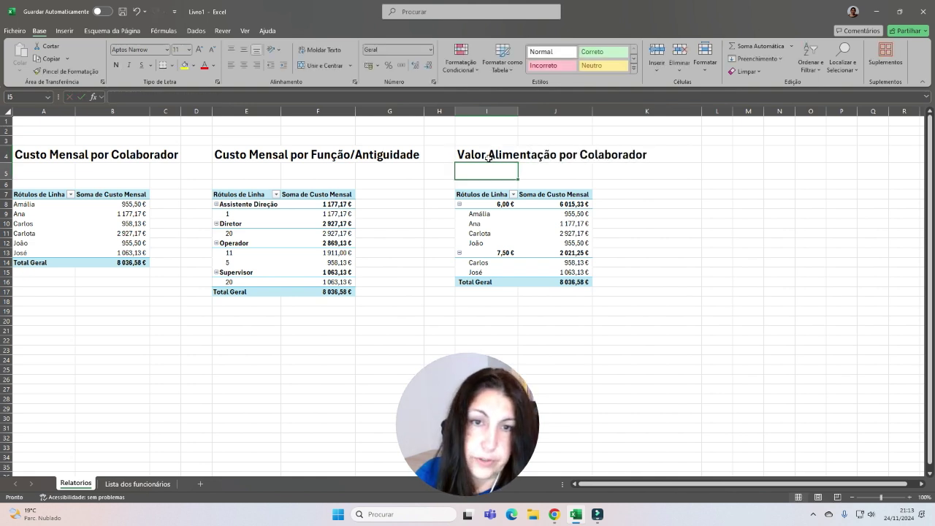
On the Lista dos funcionários sheet, copy the employee rows A2:G7 and paste them below at A8 and A14
{"action": "left_click", "coordinate": [573, 223]}
{"action": "left_click", "coordinate": [136, 483]}
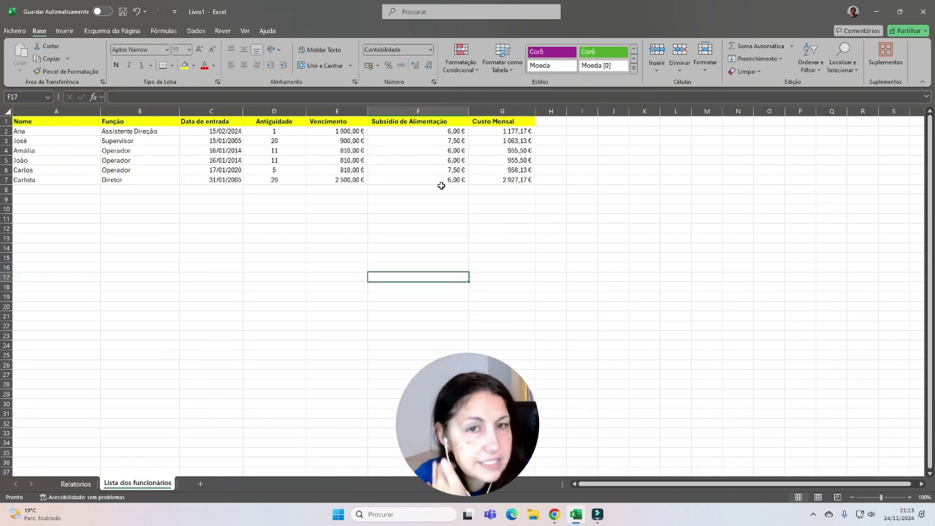
{"action": "left_click", "coordinate": [351, 167]}
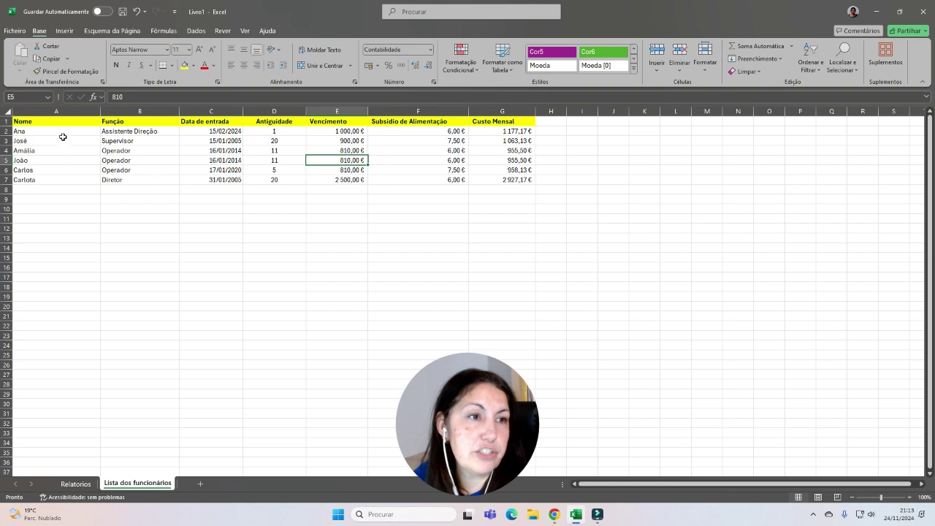
{"action": "left_click_drag", "start_coordinate": [62, 134], "coordinate": [491, 178]}
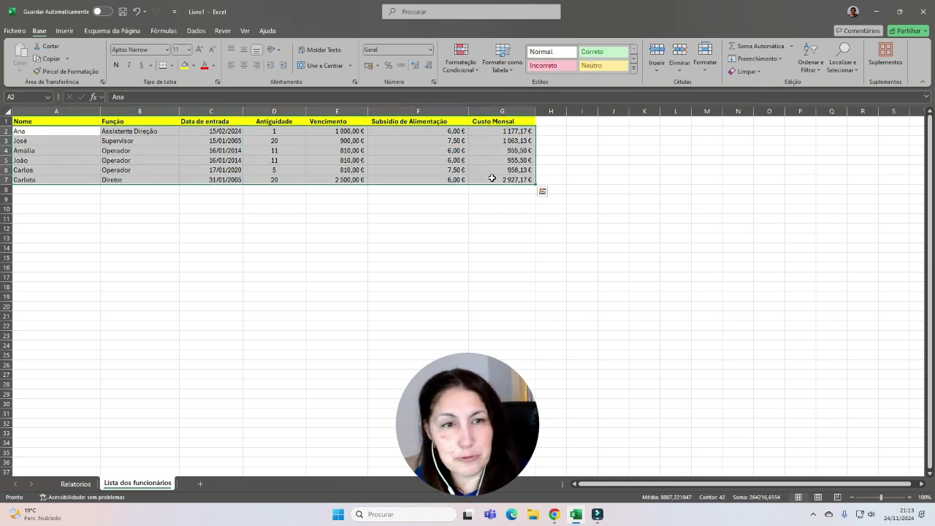
{"action": "key", "text": "ctrl+c"}
{"action": "left_click", "coordinate": [86, 187]}
{"action": "key", "text": "ctrl+v"}
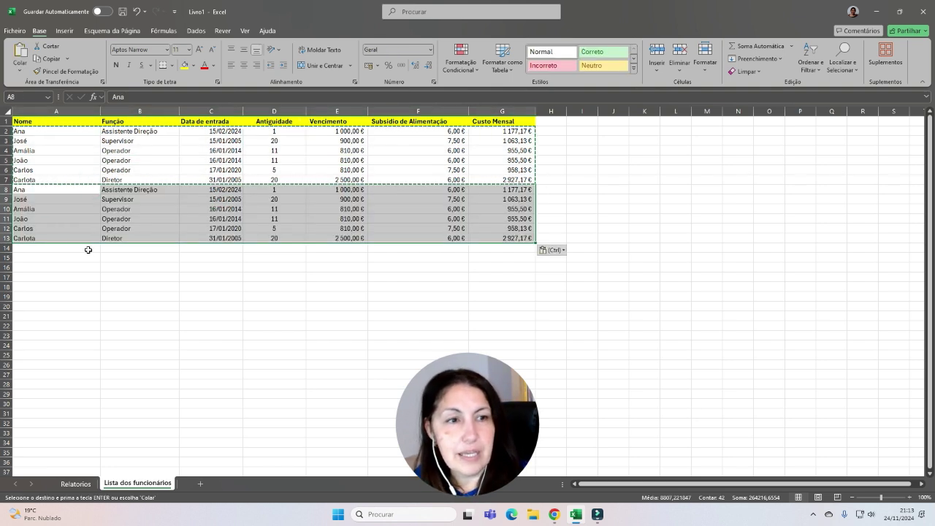
{"action": "left_click", "coordinate": [88, 248]}
{"action": "key", "text": "ctrl+v"}
{"action": "left_click", "coordinate": [159, 340]}
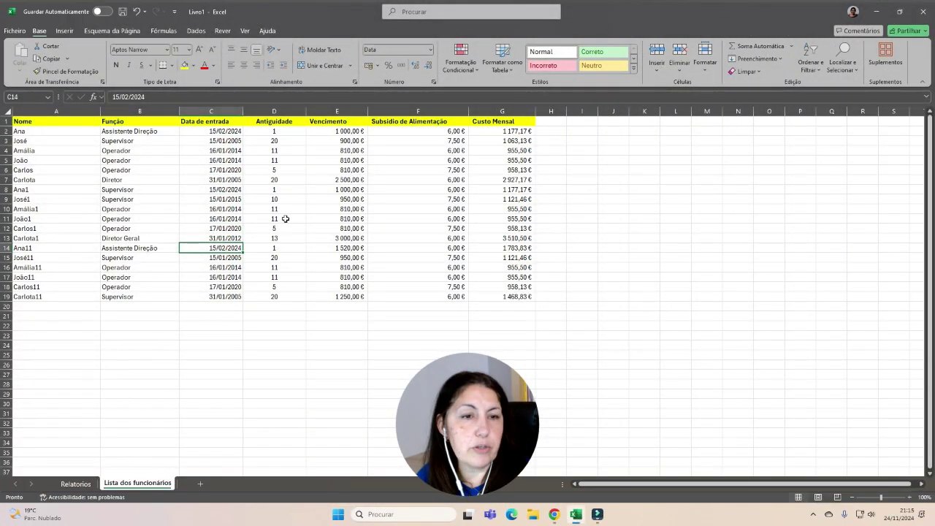
Set the Data de entrada in C19 to 31/01/2012
{"action": "left_click", "coordinate": [234, 296]}
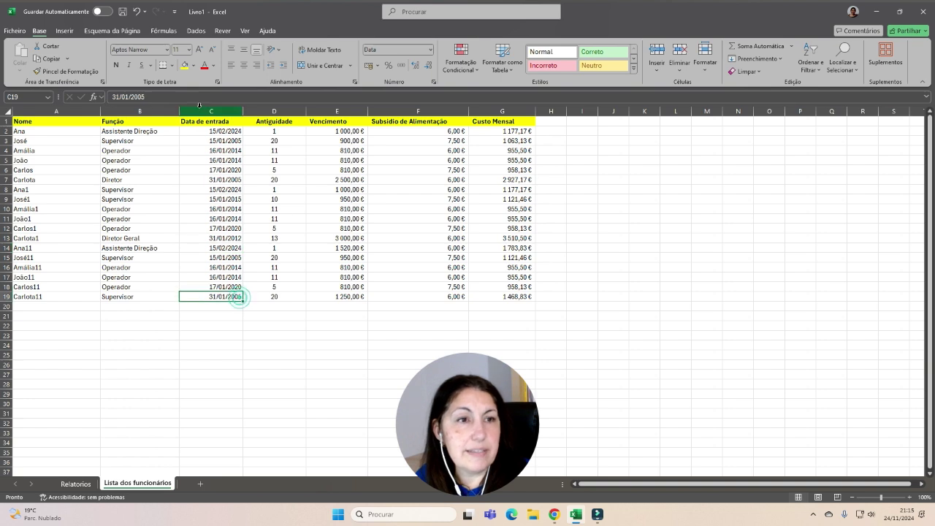
{"action": "left_click", "coordinate": [184, 101]}
{"action": "key", "text": "BackSpace"}
{"action": "key", "text": "BackSpace"}
{"action": "type", "text": "12"}
{"action": "key", "text": "Return"}
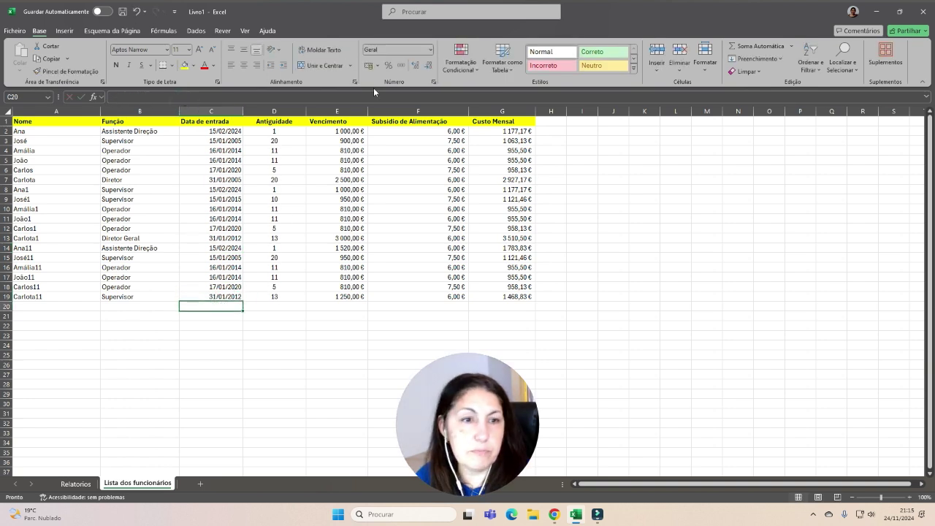
Refresh the Custo Mensal por Função/Antiguidade pivot table on the Relatorios sheet
{"action": "left_click", "coordinate": [76, 484]}
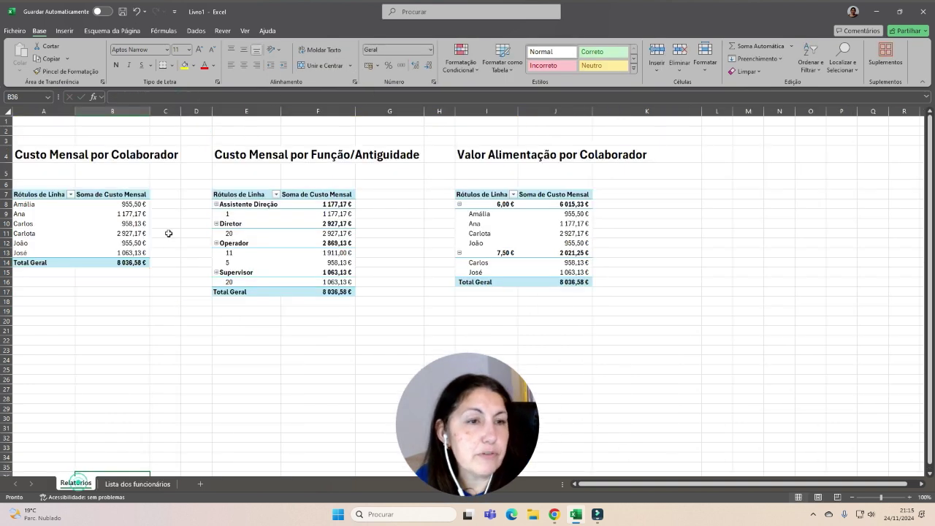
{"action": "left_click", "coordinate": [272, 234]}
{"action": "right_click", "coordinate": [272, 234]}
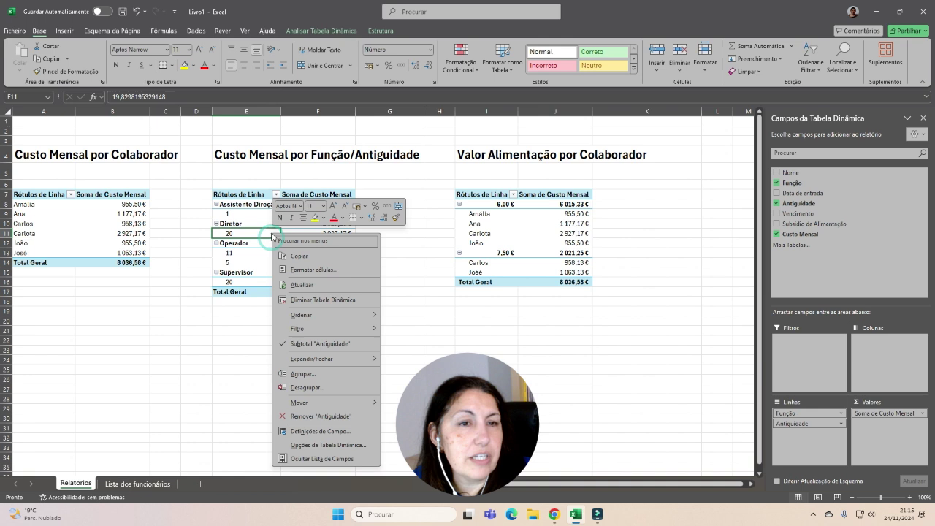
{"action": "left_click", "coordinate": [317, 286]}
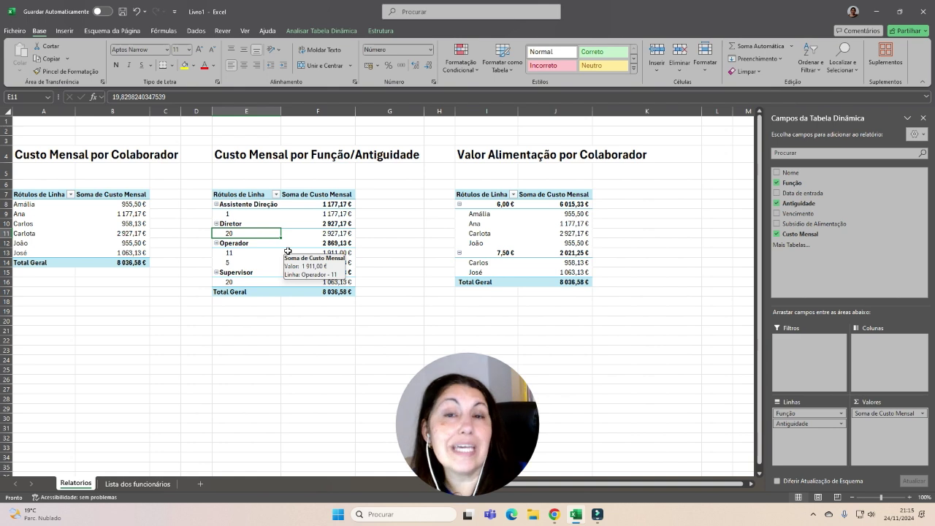
Change the Custo Mensal por Colaborador pivot table's source to A1:G26 of Lista dos funcionários and filter out (em branco)
{"action": "left_click", "coordinate": [113, 213]}
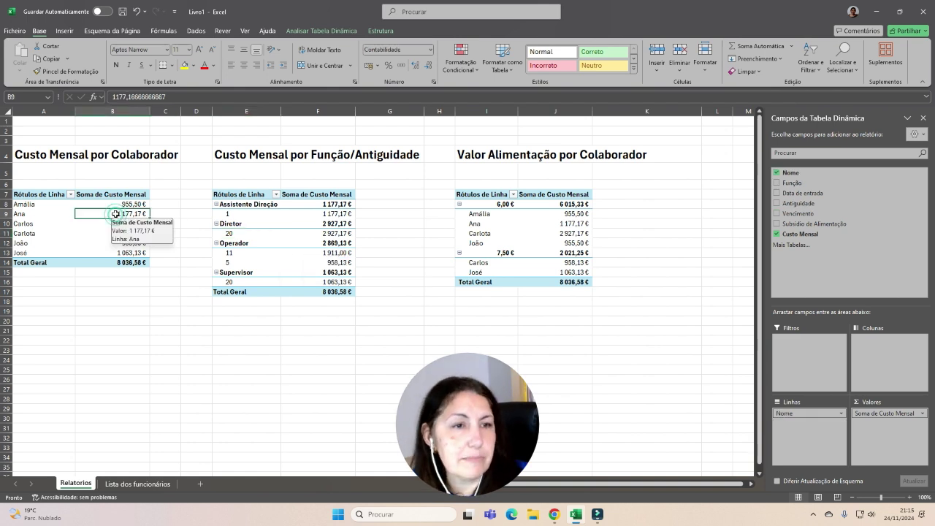
{"action": "left_click", "coordinate": [328, 30]}
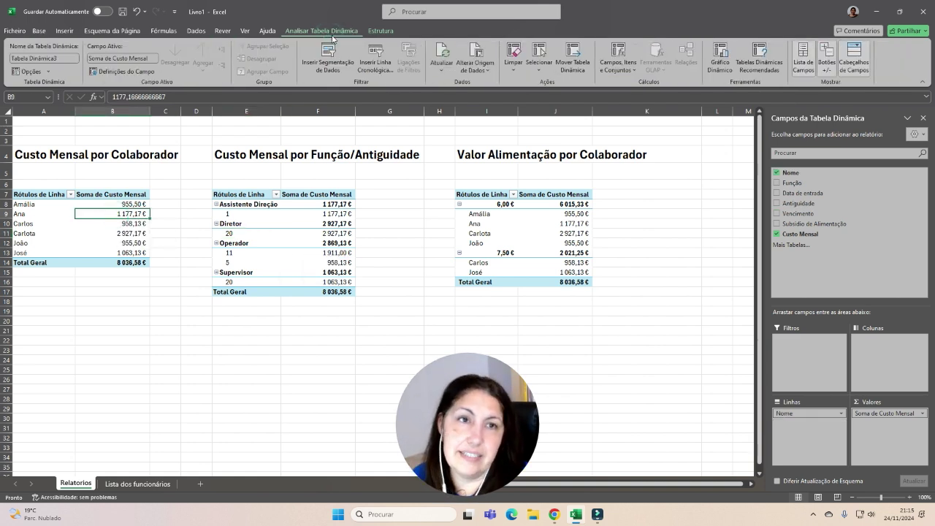
{"action": "left_click", "coordinate": [481, 69]}
{"action": "left_click", "coordinate": [496, 85]}
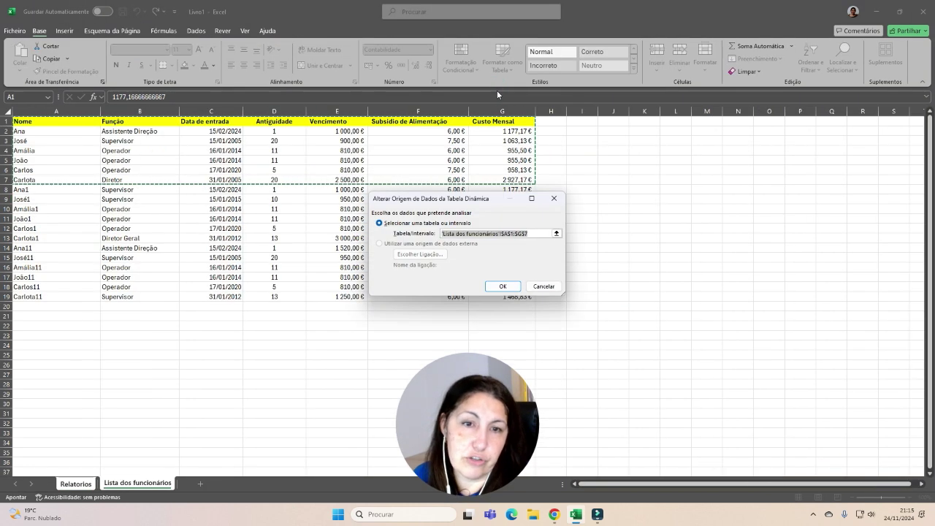
{"action": "left_click_drag", "start_coordinate": [56, 119], "coordinate": [535, 407]}
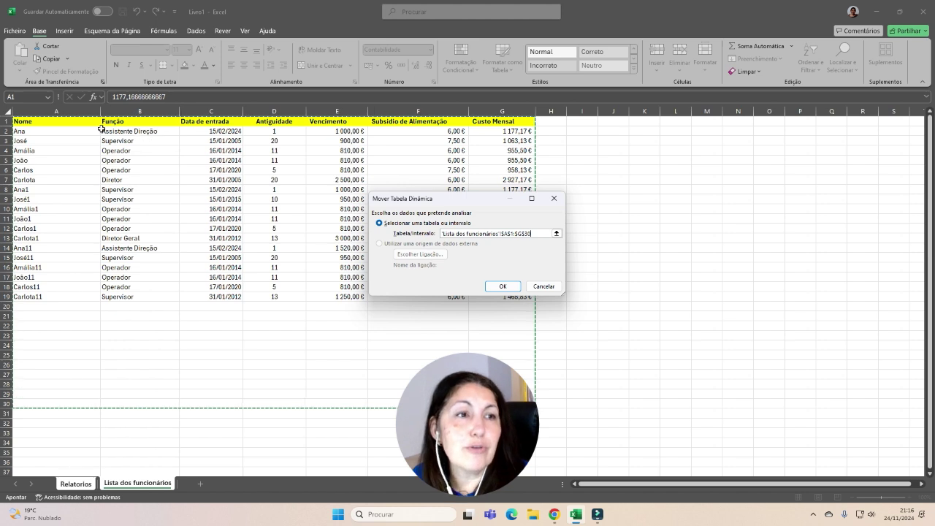
{"action": "left_click_drag", "start_coordinate": [66, 120], "coordinate": [532, 365]}
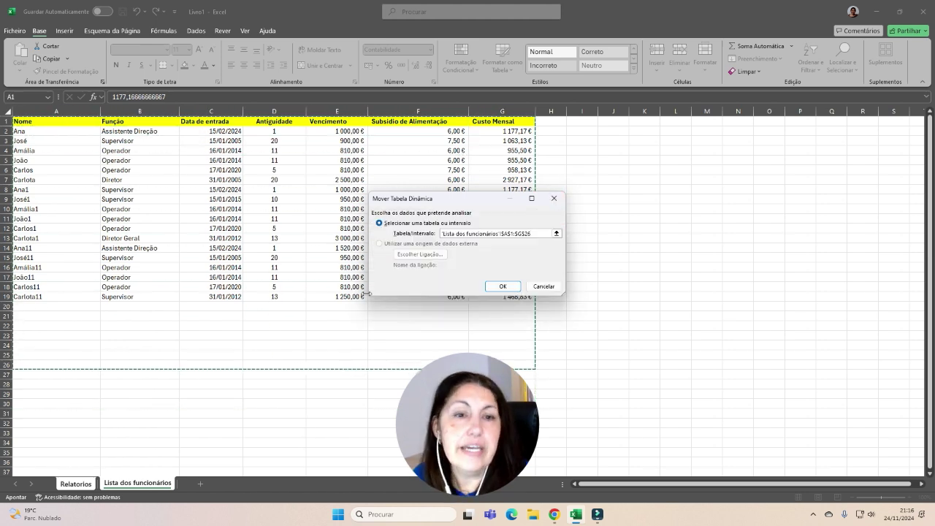
{"action": "left_click", "coordinate": [506, 285]}
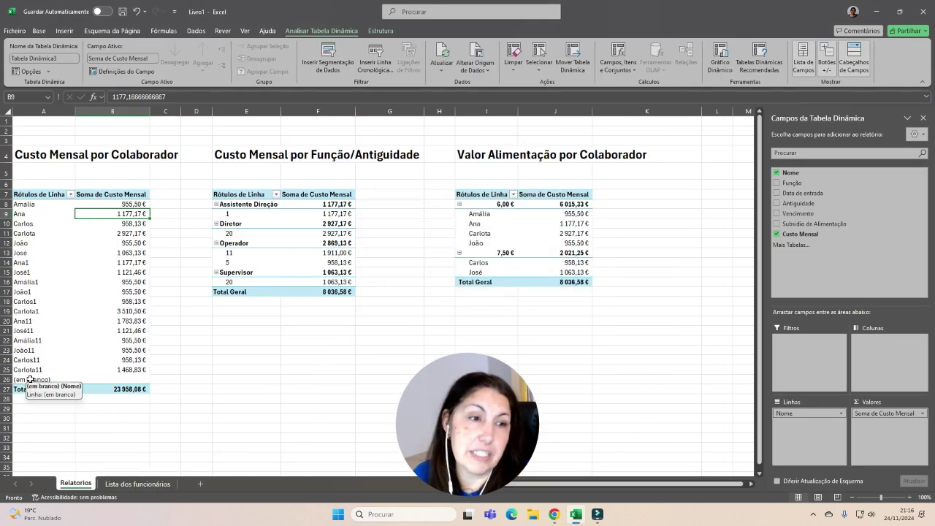
{"action": "left_click", "coordinate": [70, 194]}
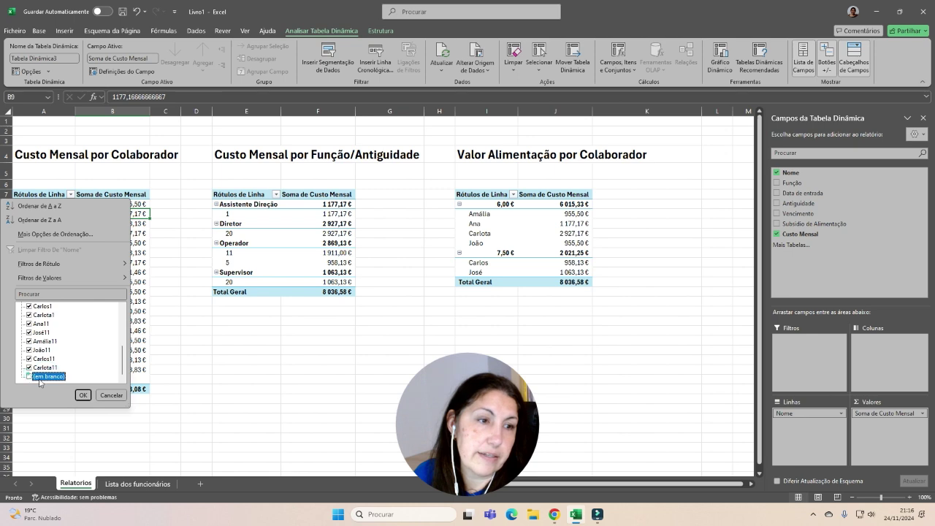
{"action": "left_click", "coordinate": [81, 394]}
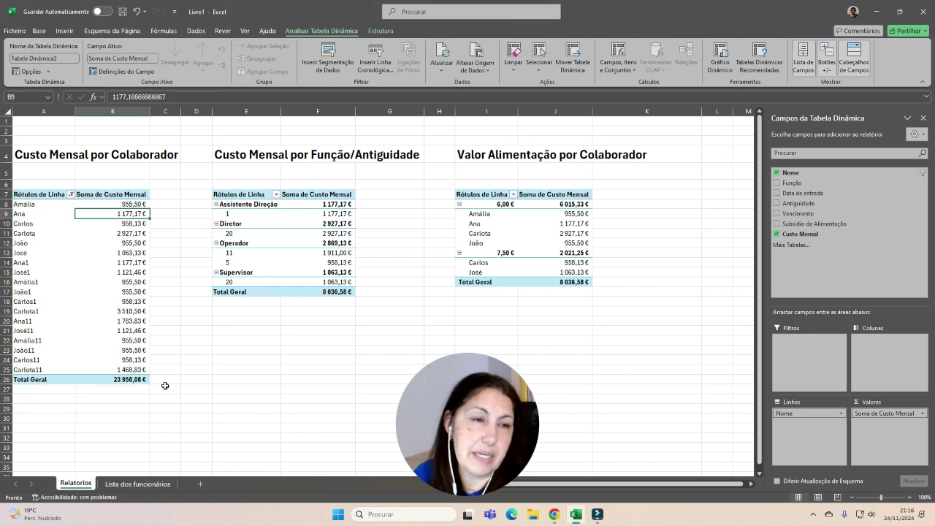
Extend the Função/Antiguidade pivot table's data source to include the added employee rows and spare empty rows below them
{"action": "left_click", "coordinate": [306, 240]}
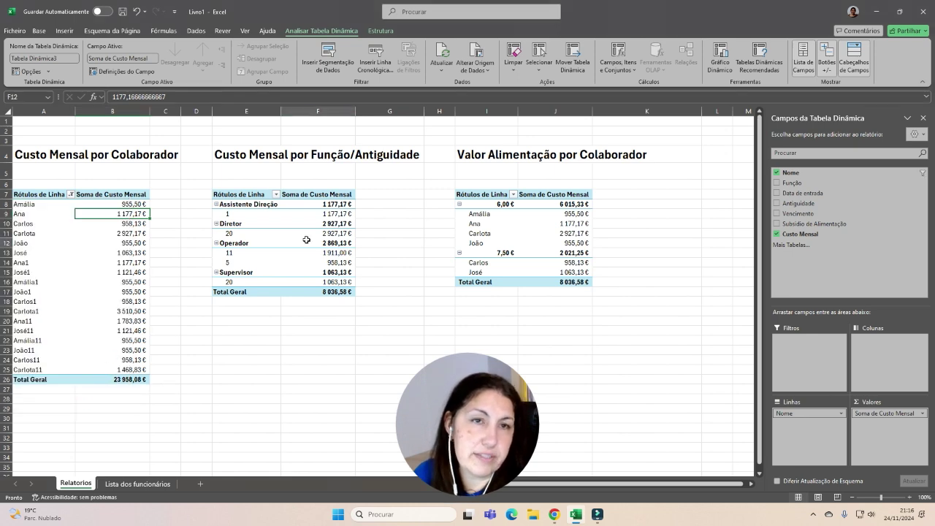
{"action": "left_click", "coordinate": [473, 55]}
{"action": "left_click_drag", "start_coordinate": [33, 122], "coordinate": [537, 409]}
{"action": "left_click", "coordinate": [501, 285]}
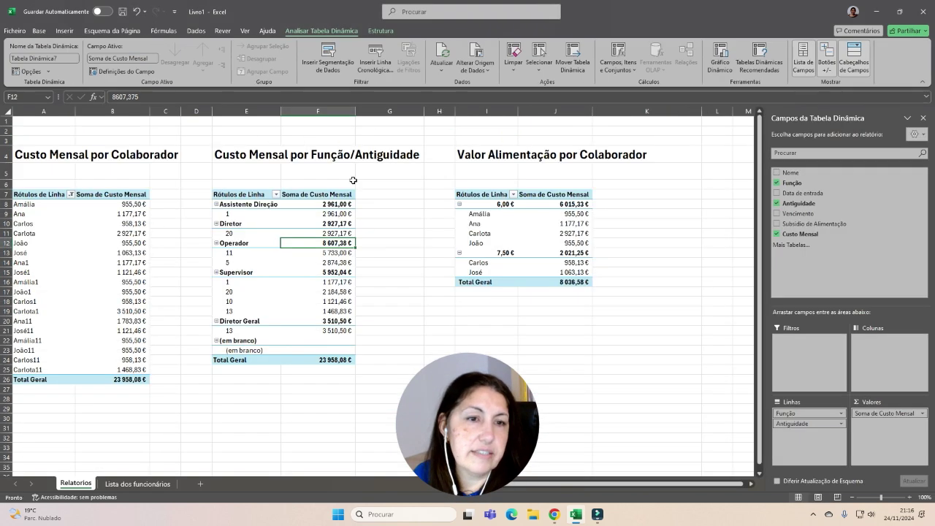
Exclude (em branco) from the Função filter of the Função/Antiguidade pivot table
{"action": "left_click", "coordinate": [230, 341]}
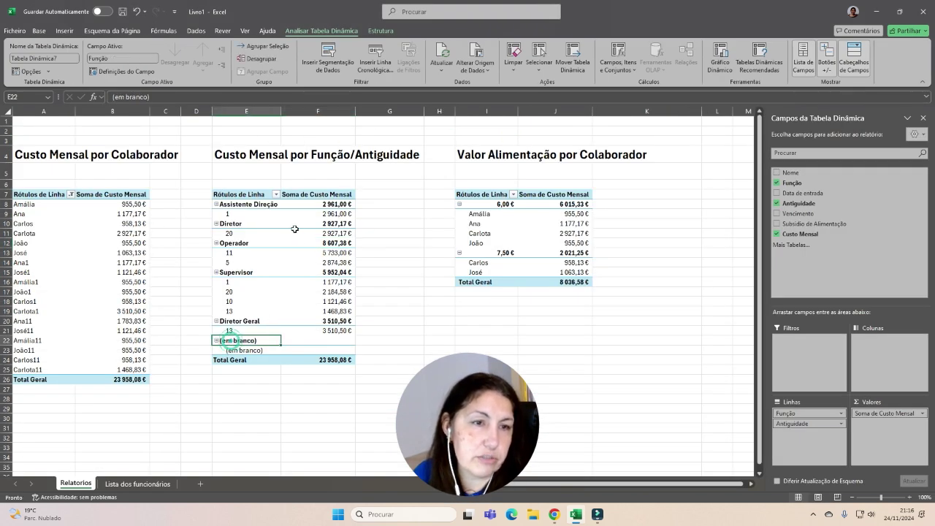
{"action": "left_click", "coordinate": [276, 194]}
{"action": "left_click", "coordinate": [179, 383]}
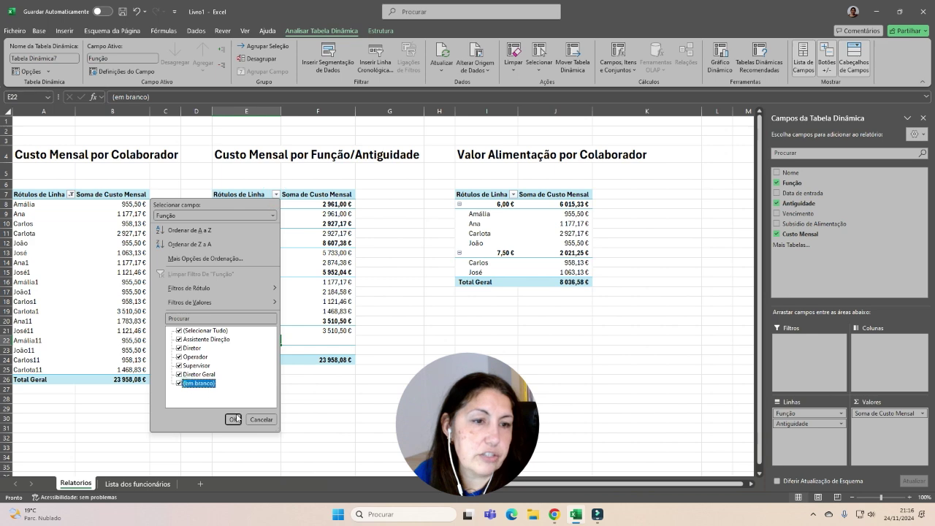
{"action": "left_click", "coordinate": [233, 419]}
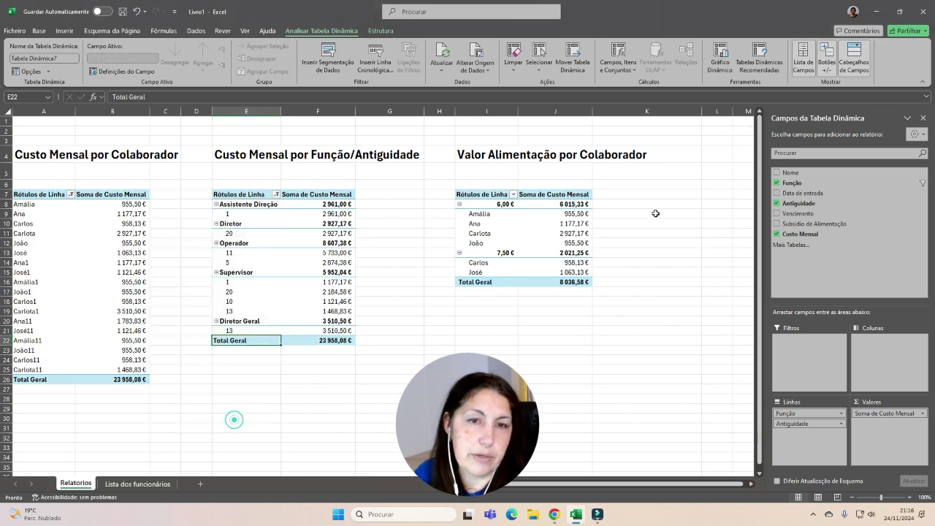
Change the Valor Alimentação por Colaborador pivot table's data source to A1:G28 of Lista dos funcionários
{"action": "left_click", "coordinate": [465, 224]}
{"action": "left_click", "coordinate": [513, 194]}
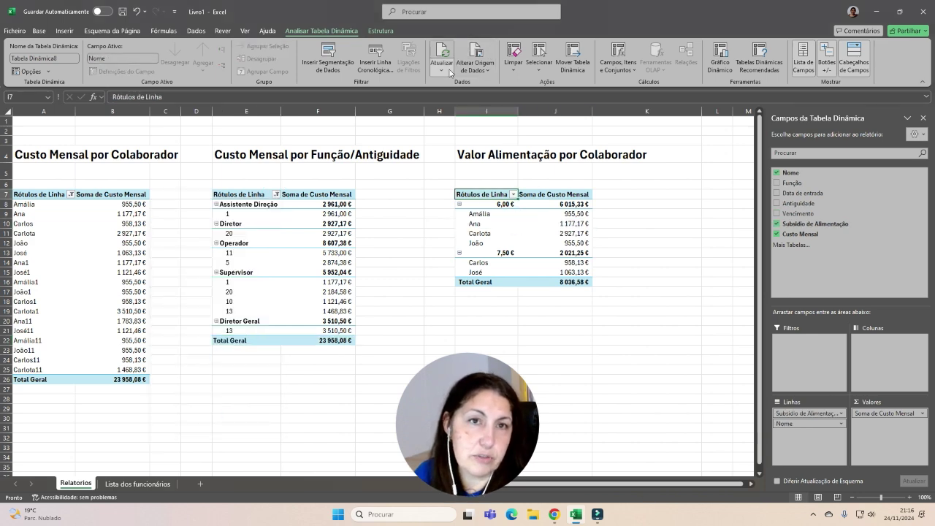
{"action": "left_click", "coordinate": [476, 58]}
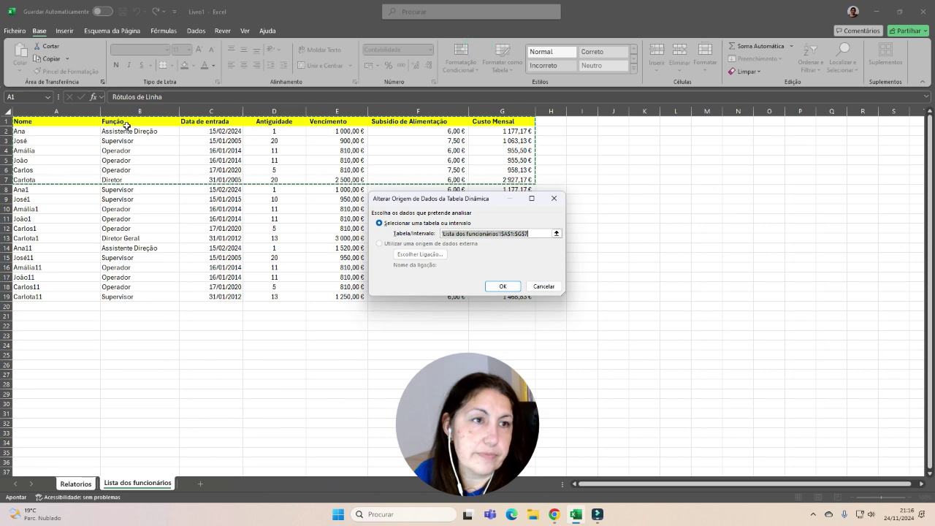
{"action": "left_click_drag", "start_coordinate": [77, 120], "coordinate": [537, 389]}
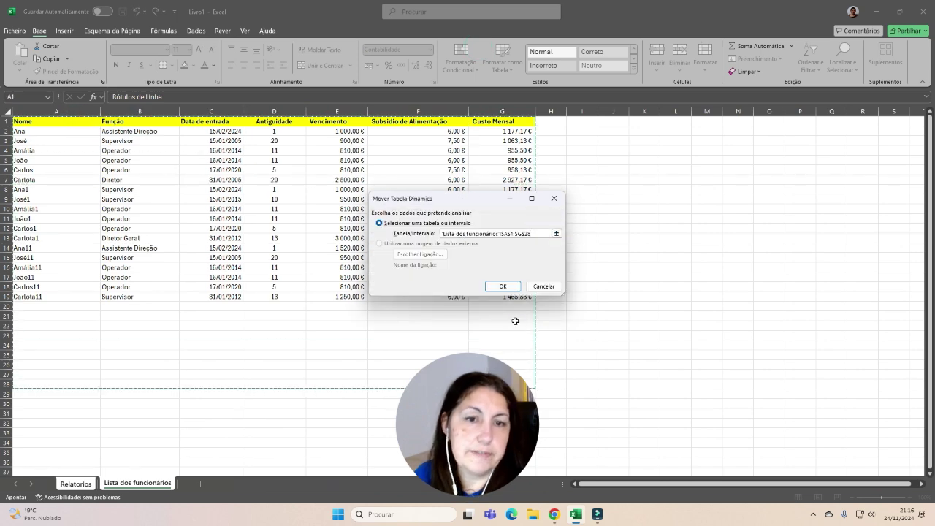
{"action": "key", "text": "Return"}
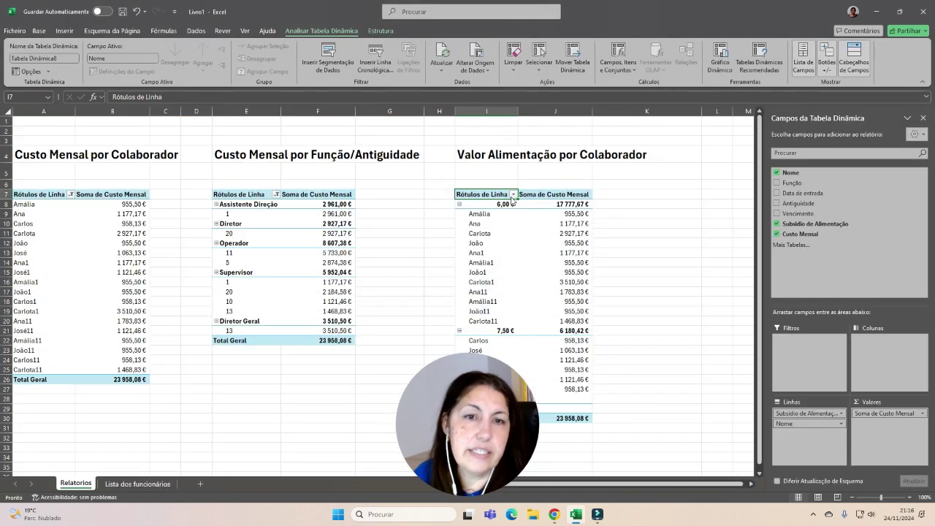
Exclude (em branco) from the Subsidio de Alimentação filter of the Valor Alimentação por Colaborador pivot table
{"action": "left_click", "coordinate": [485, 395]}
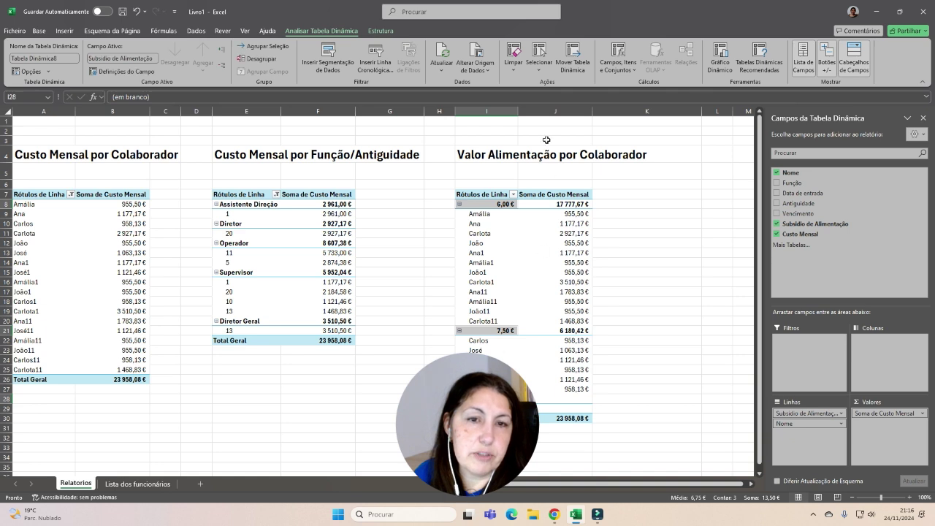
{"action": "left_click", "coordinate": [513, 195]}
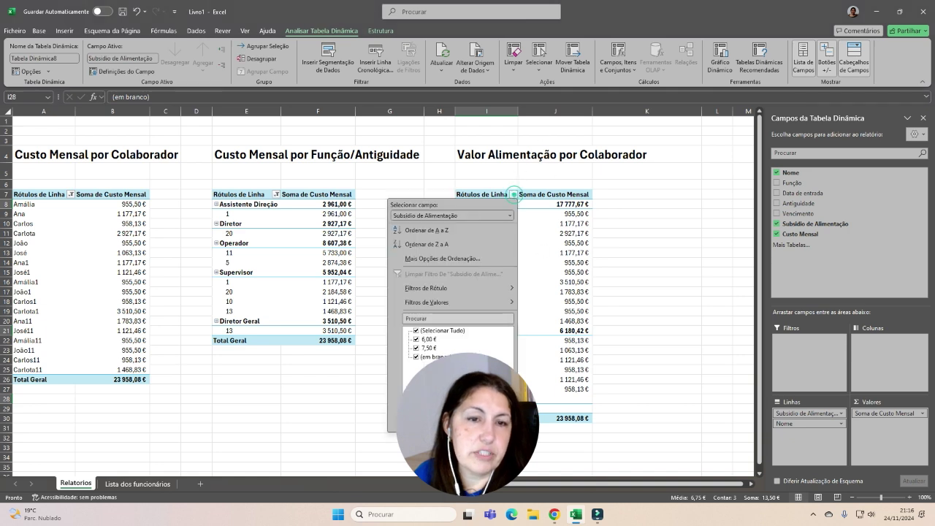
{"action": "left_click", "coordinate": [419, 357]}
{"action": "left_click", "coordinate": [452, 421]}
{"action": "left_click", "coordinate": [638, 283]}
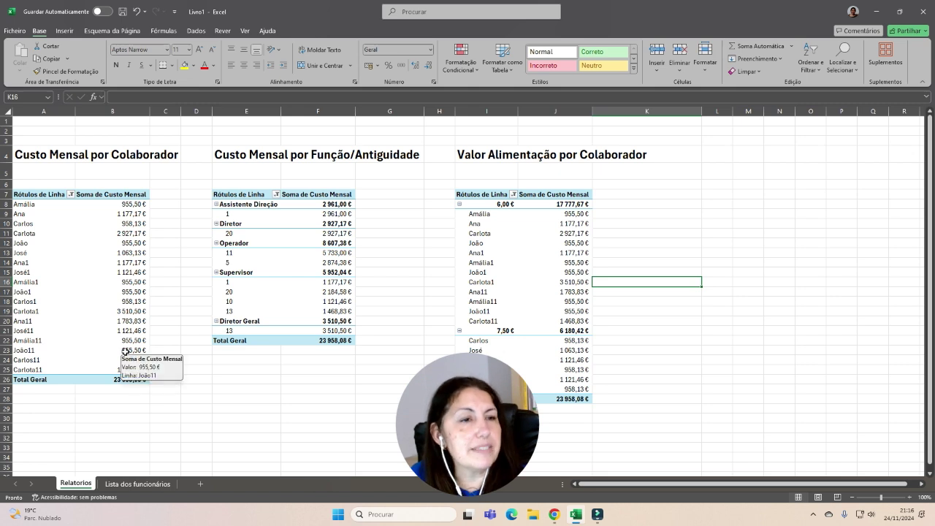
{"action": "left_click_drag", "start_coordinate": [40, 206], "coordinate": [60, 375]}
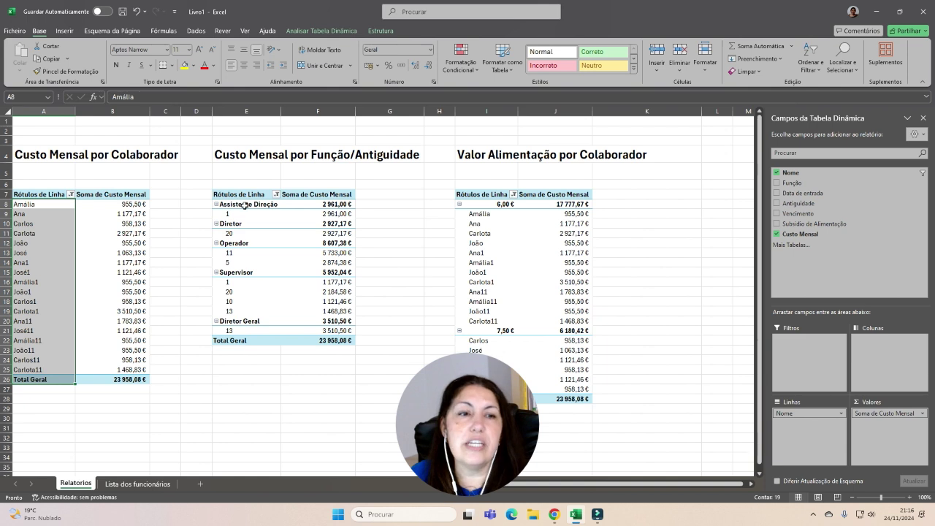
{"action": "left_click", "coordinate": [247, 252]}
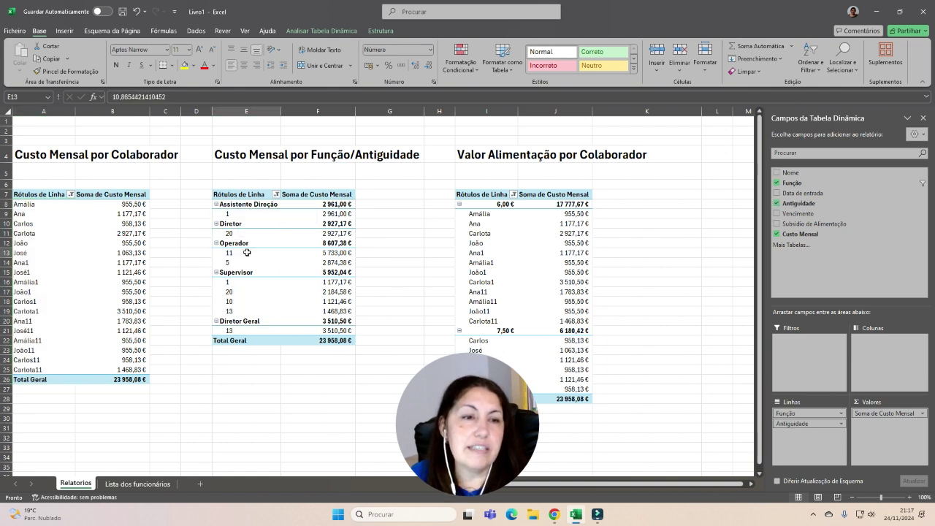
{"action": "left_click", "coordinate": [241, 284]}
{"action": "left_click", "coordinate": [254, 311]}
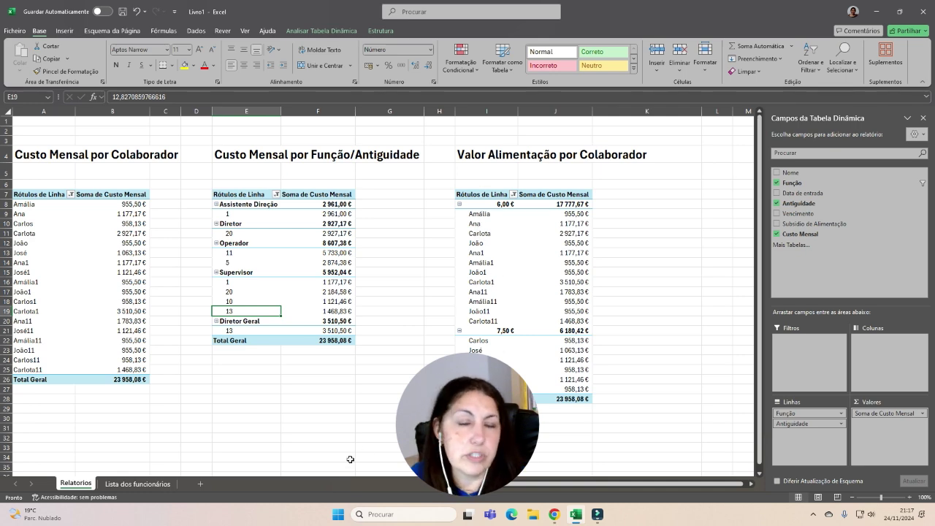
Set the Subsidio de Alimentação in cell F10 of Lista dos funcionários to 8,00 €
{"action": "left_click", "coordinate": [137, 483]}
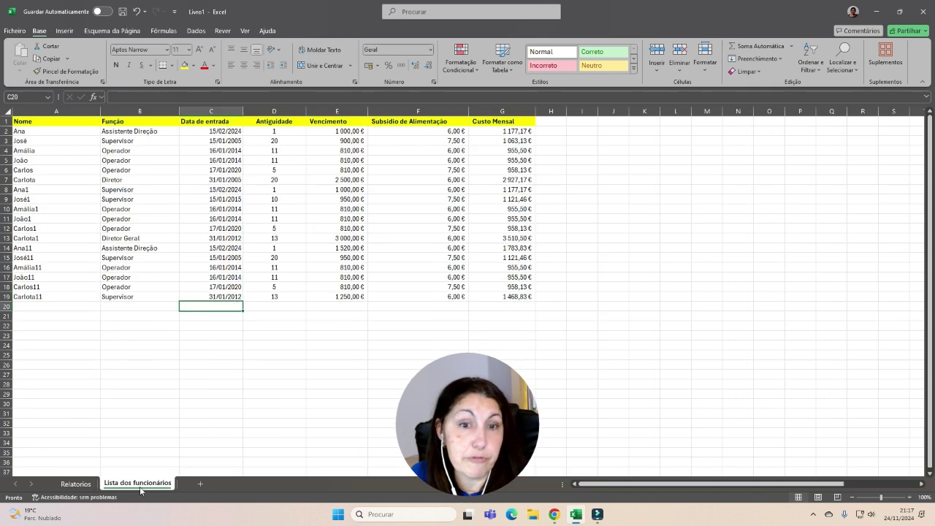
{"action": "left_click", "coordinate": [458, 209]}
{"action": "type", "text": "80"}
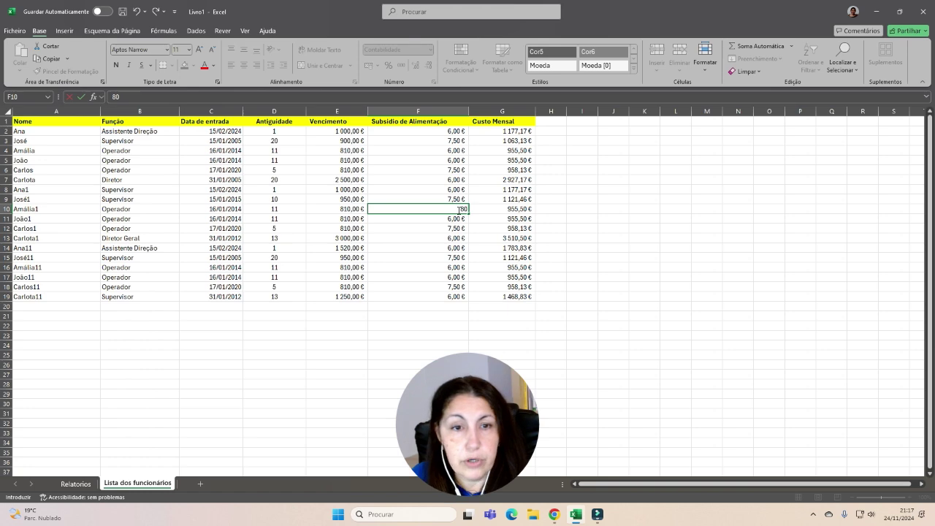
{"action": "key", "text": "Return"}
Set the Subsidio de Alimentação in F14 to 12,00 € and change the allowance in F17
{"action": "key", "text": "Down"}
{"action": "key", "text": "Down"}
{"action": "key", "text": "Down"}
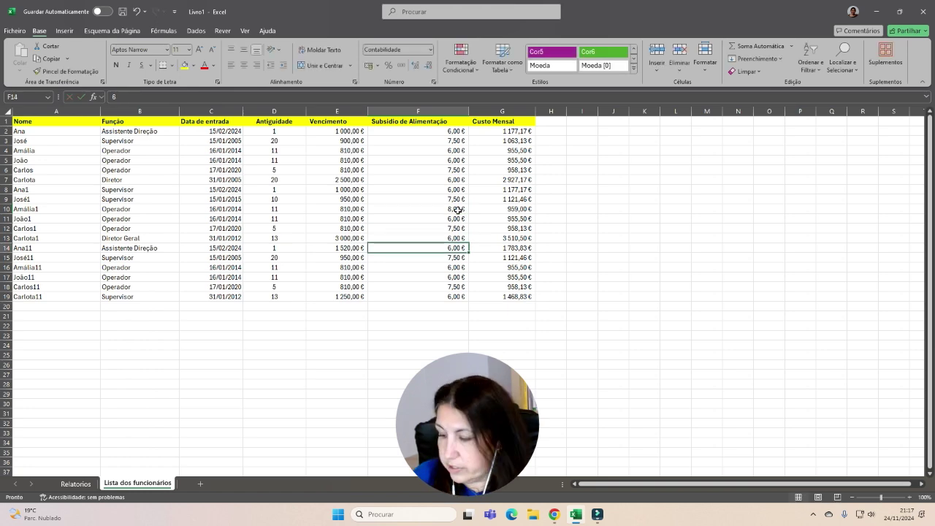
{"action": "type", "text": "12"}
{"action": "key", "text": "Return"}
{"action": "key", "text": "Down"}
{"action": "key", "text": "Down"}
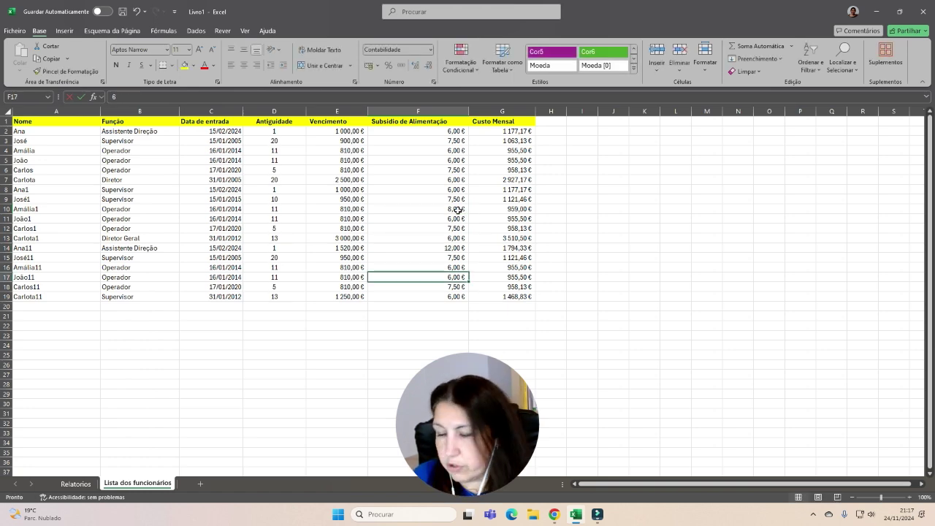
{"action": "key", "text": "Down"}
Refresh the Valor Alimentação por Colaborador pivot table on the Relatorios sheet
{"action": "left_click", "coordinate": [76, 483]}
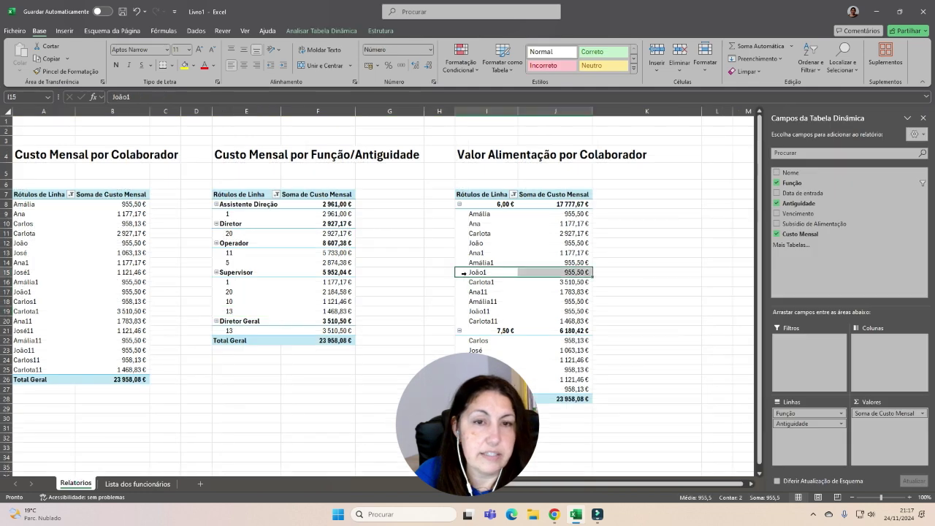
{"action": "right_click", "coordinate": [506, 263]}
{"action": "left_click", "coordinate": [540, 313]}
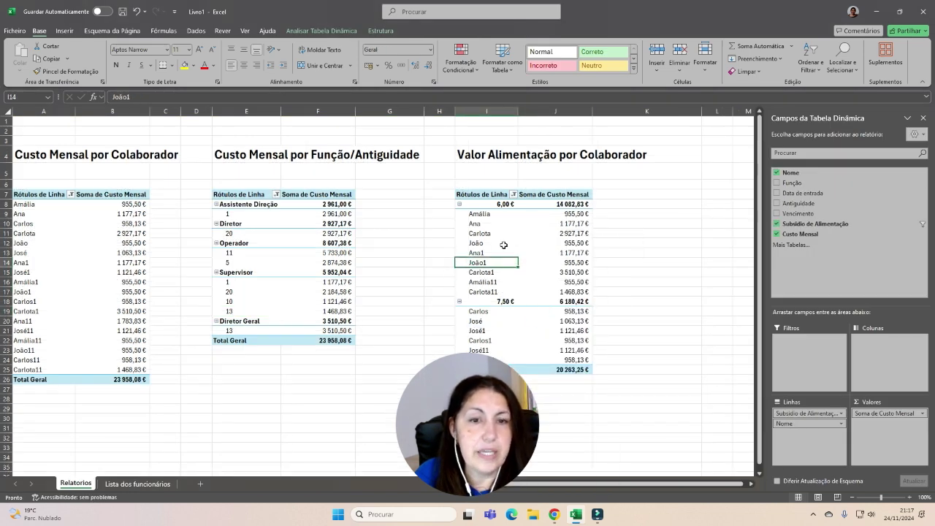
Include the newly entered allowance values in the Subsidio de Alimentação filter of the Valor Alimentação por Colaborador pivot table
{"action": "left_click", "coordinate": [504, 205]}
{"action": "left_click", "coordinate": [513, 194]}
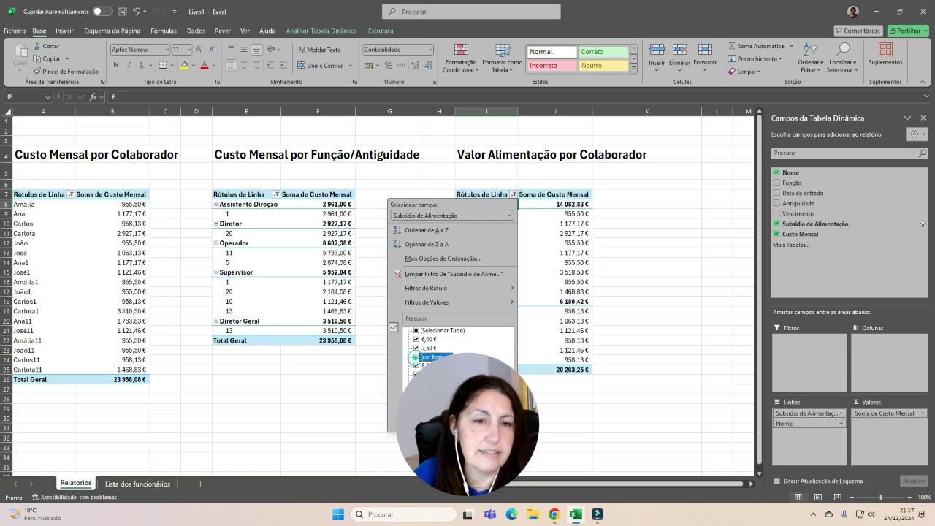
{"action": "left_click", "coordinate": [415, 365]}
{"action": "key", "text": "Return"}
Check the Função filter of the Função/Antiguidade pivot table and the employee filter of the Custo Mensal por Colaborador pivot table
{"action": "left_click", "coordinate": [276, 195]}
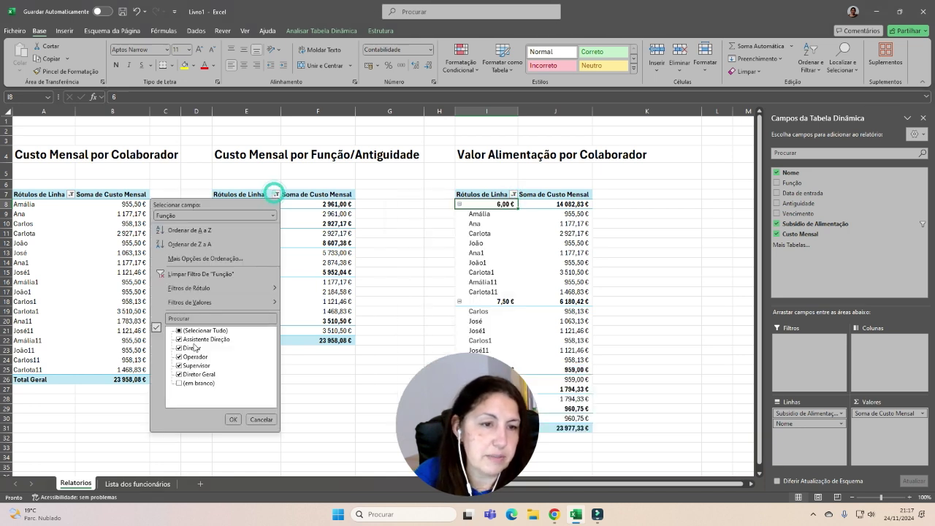
{"action": "key", "text": "Escape"}
{"action": "left_click", "coordinate": [70, 194]}
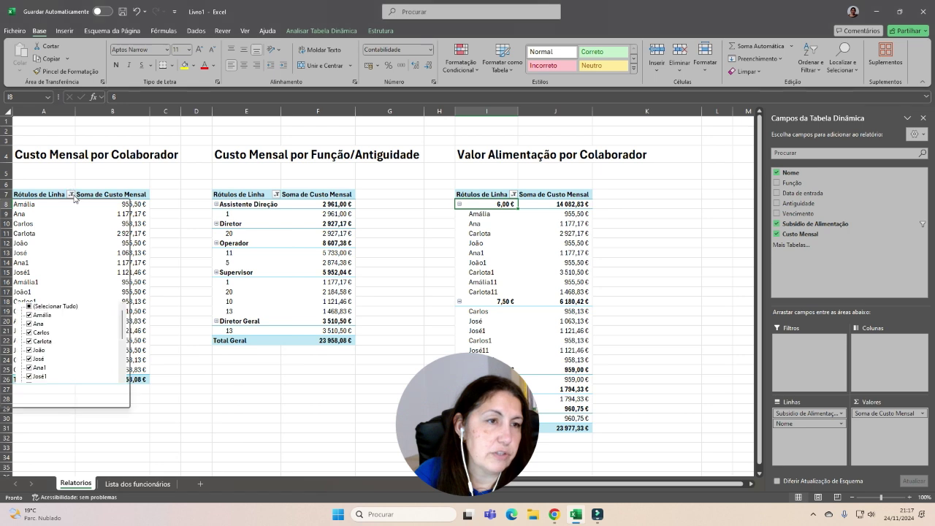
{"action": "scroll", "coordinate": [70, 365], "scroll_direction": "down", "scroll_amount": 5}
{"action": "left_click", "coordinate": [83, 394]}
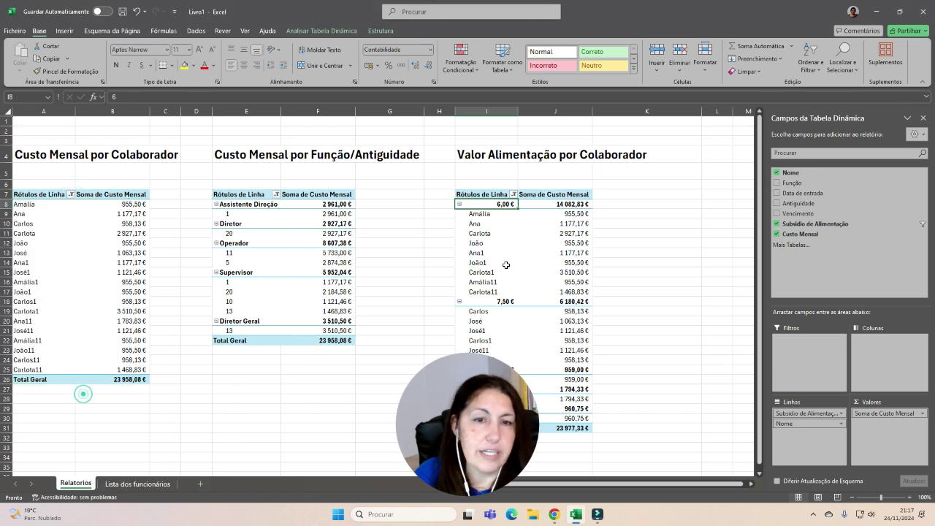
{"action": "left_click", "coordinate": [486, 233]}
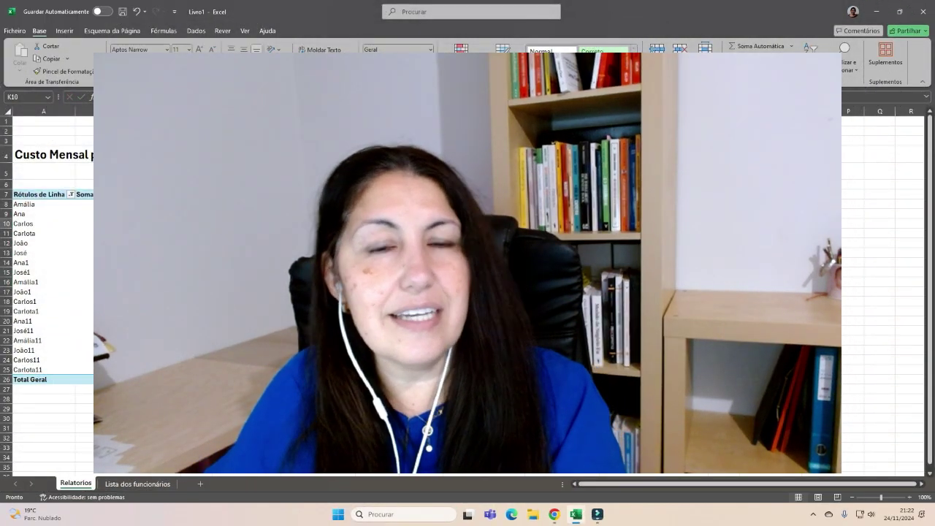
{"action": "left_click", "coordinate": [642, 224]}
{"action": "left_click", "coordinate": [522, 224]}
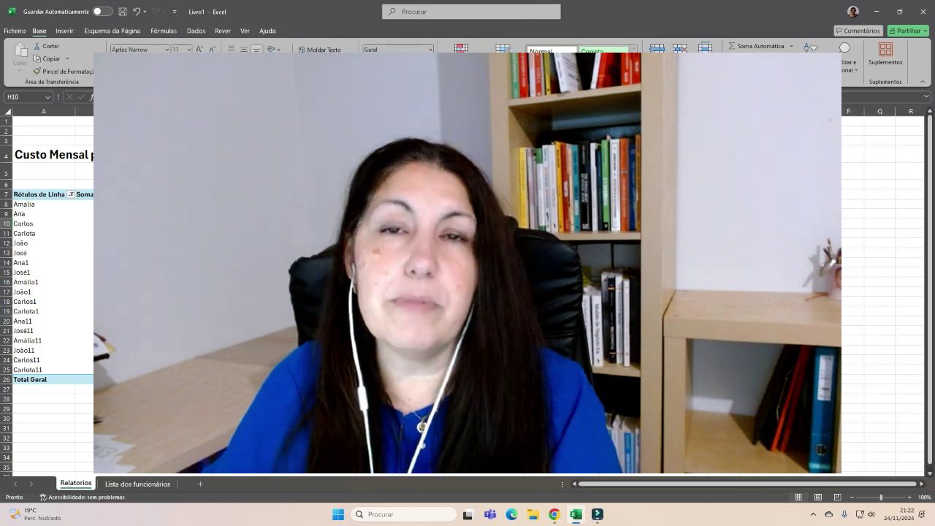